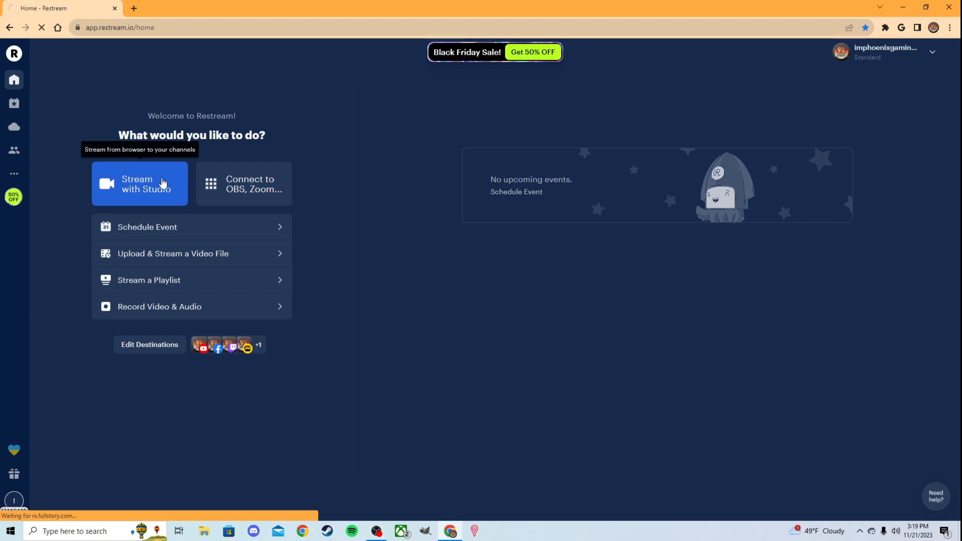
Open a browser stream in Studio, allow camera and microphone access, and enter the studio without a camera.
{"action": "left_click", "coordinate": [176, 185]}
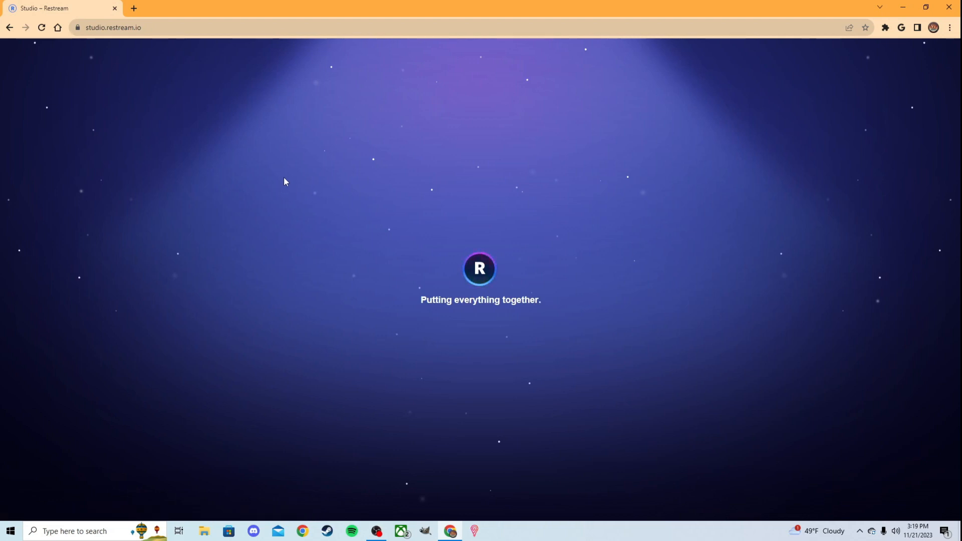
{"action": "right_click", "coordinate": [308, 163]}
{"action": "left_click", "coordinate": [256, 152]}
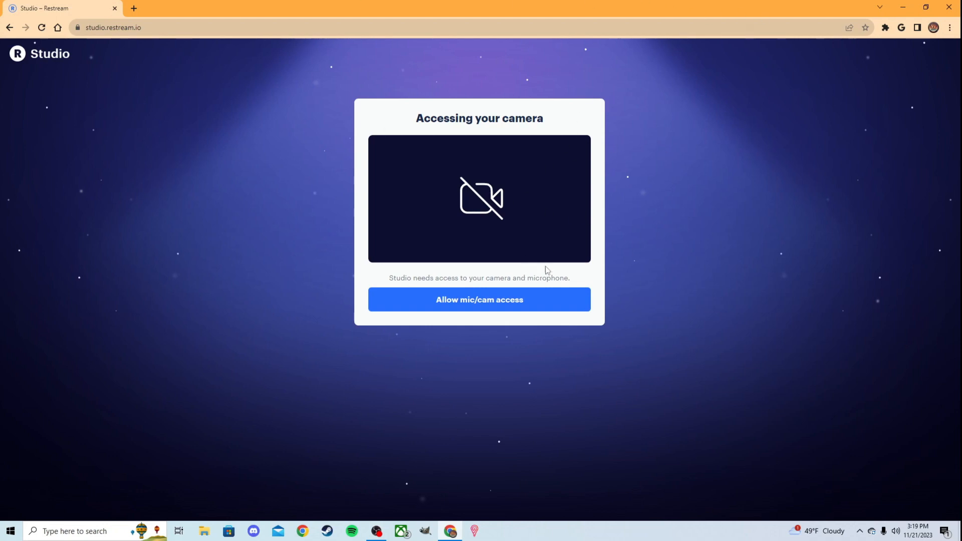
{"action": "left_click", "coordinate": [551, 300]}
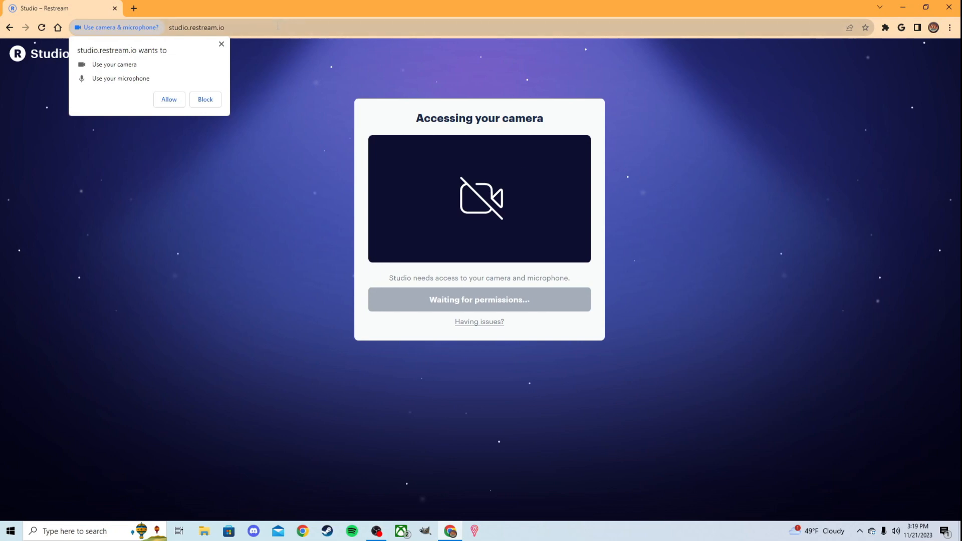
{"action": "left_click", "coordinate": [169, 99]}
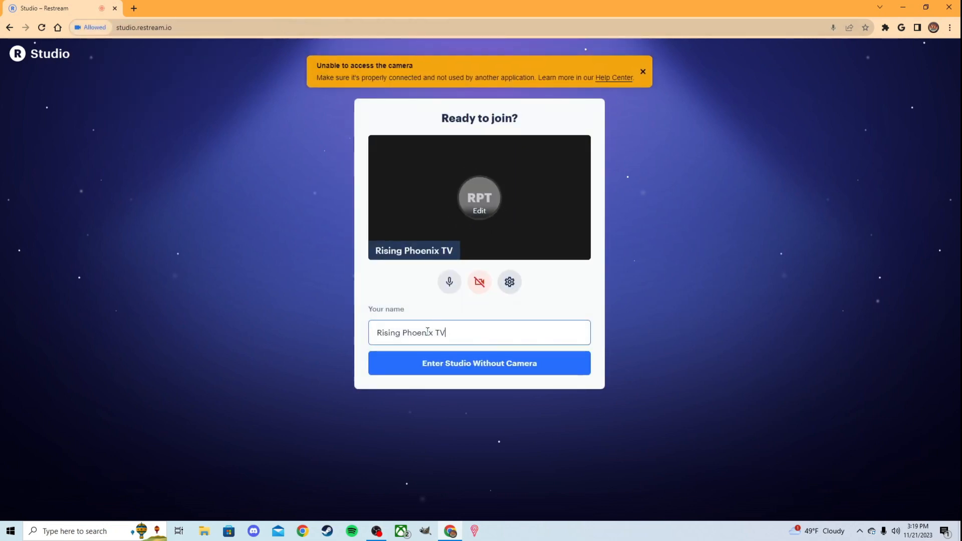
{"action": "left_click", "coordinate": [431, 361]}
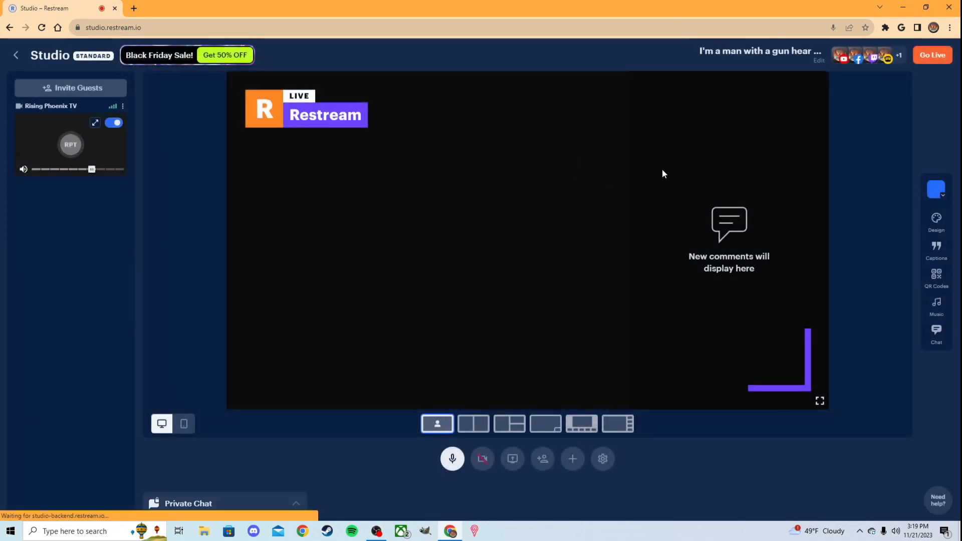
Replace the phoenix gaming logo on the stream canvas with the Restream logo.
{"action": "mouse_move", "coordinate": [797, 106]}
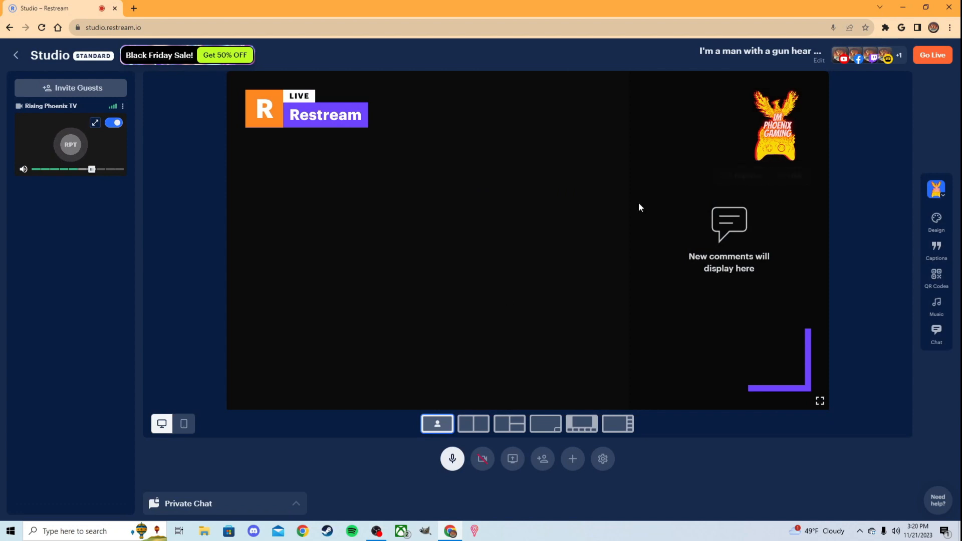
{"action": "mouse_move", "coordinate": [746, 119]}
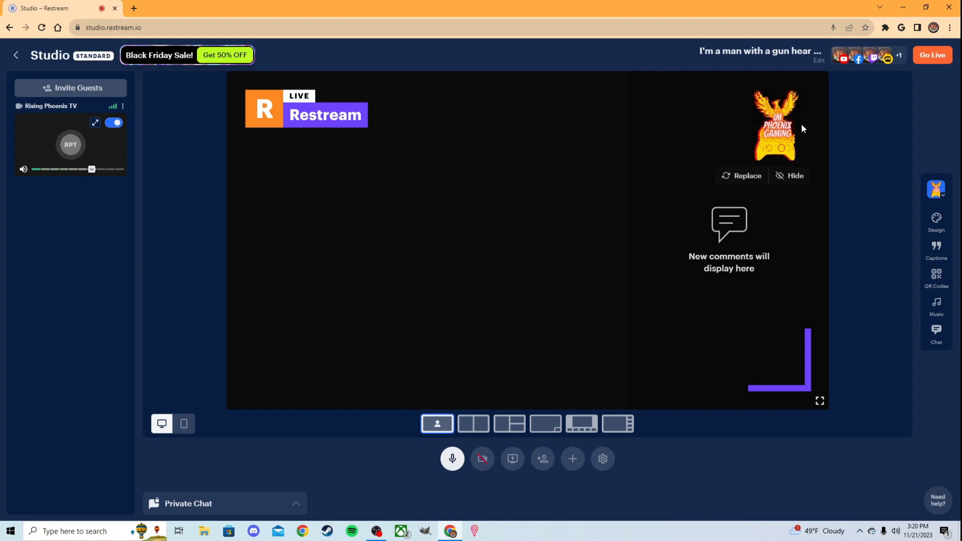
{"action": "left_click", "coordinate": [759, 176]}
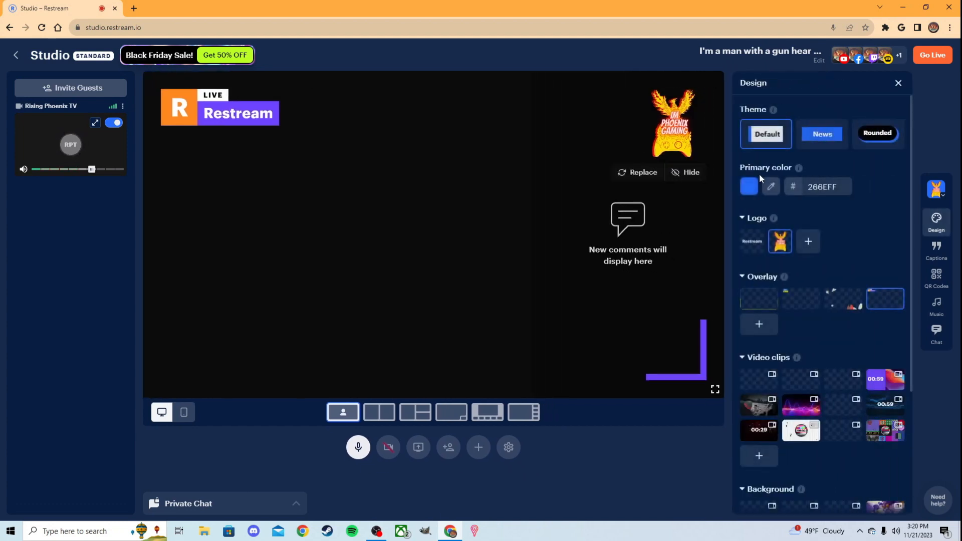
{"action": "left_click", "coordinate": [761, 246]}
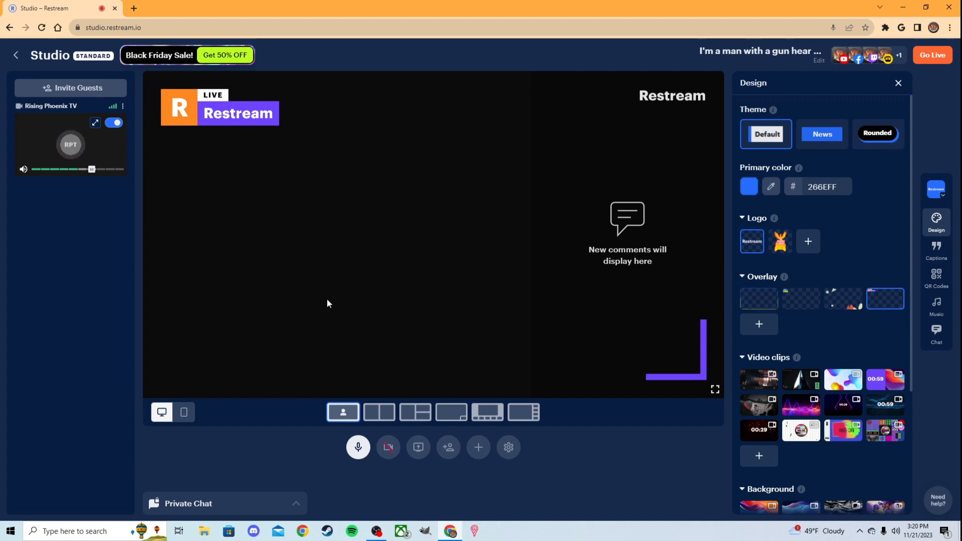
Try out several animated and still backgrounds on the stream, ending with the orange-yellow gradient.
{"action": "scroll", "coordinate": [796, 196], "scroll_direction": "down", "scroll_amount": 4}
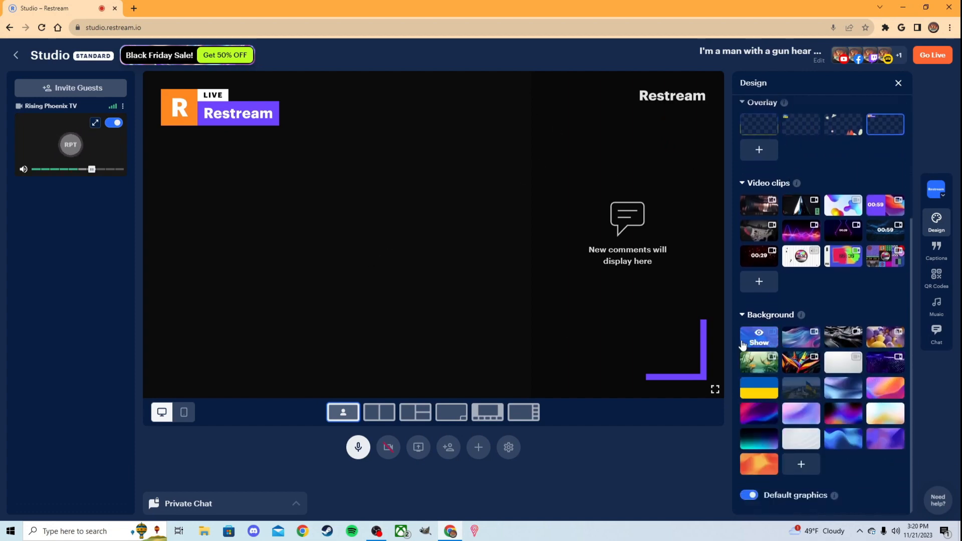
{"action": "left_click", "coordinate": [743, 345]}
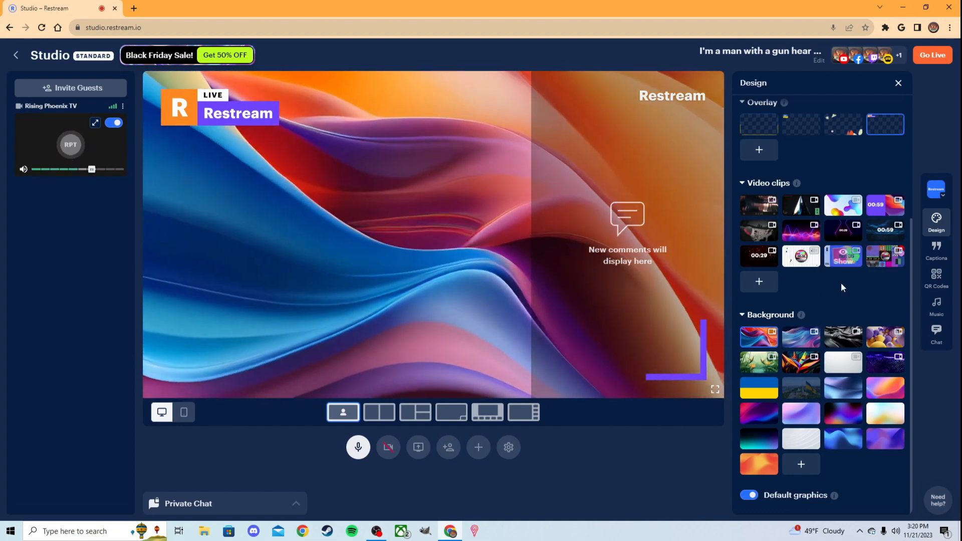
{"action": "left_click", "coordinate": [818, 332]}
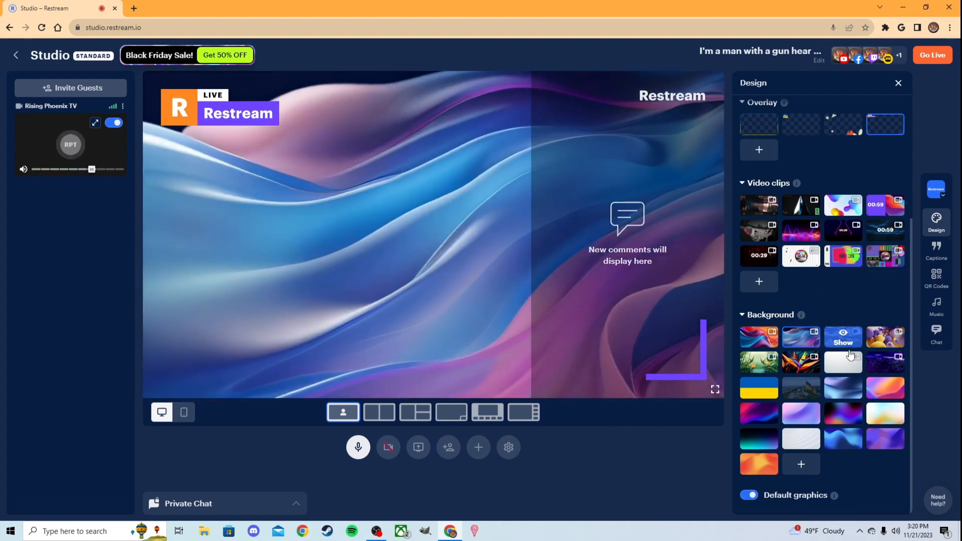
{"action": "left_click", "coordinate": [844, 341]}
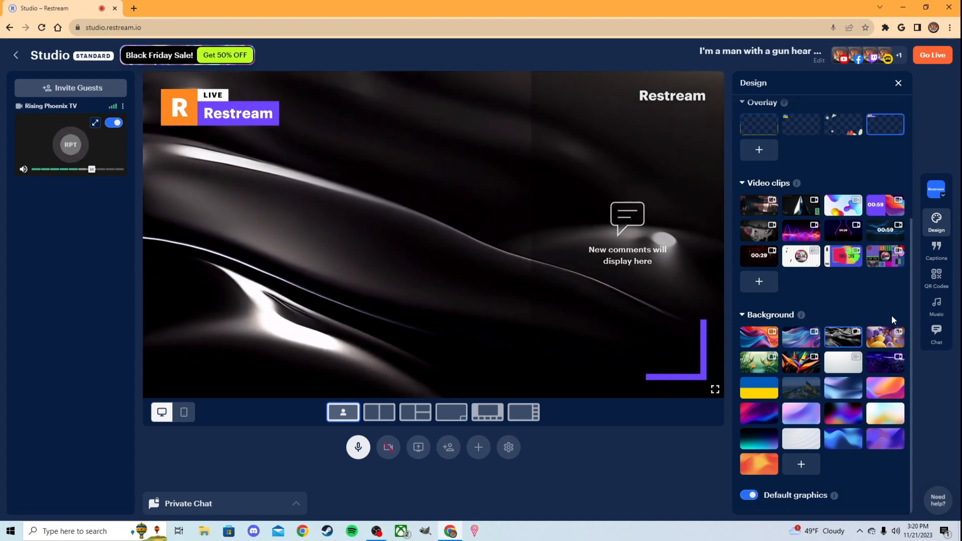
{"action": "left_click", "coordinate": [799, 359]}
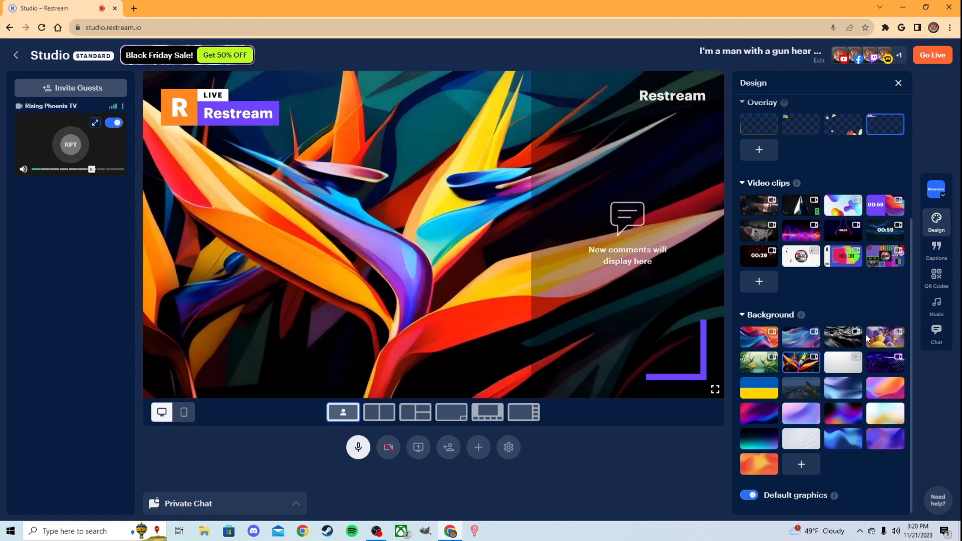
{"action": "left_click", "coordinate": [800, 413]}
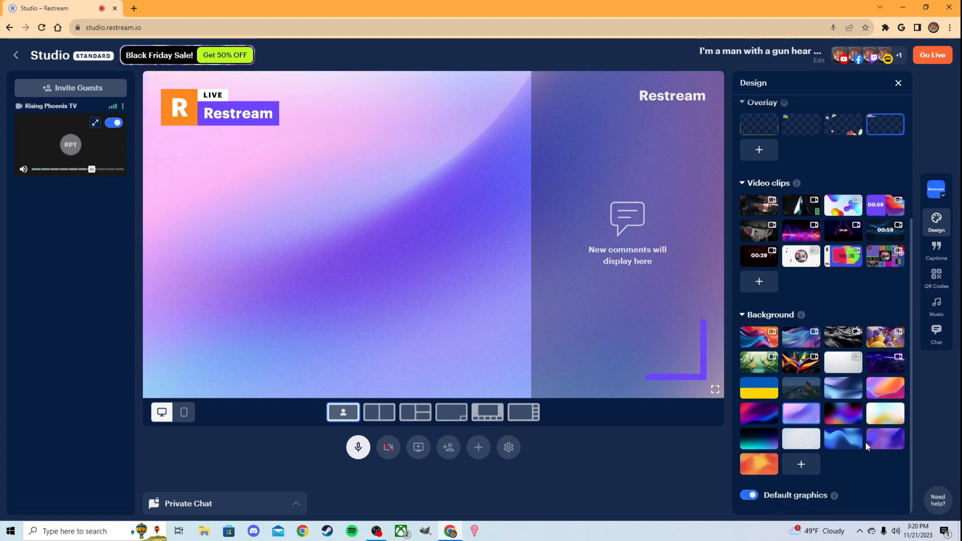
{"action": "left_click", "coordinate": [885, 439]}
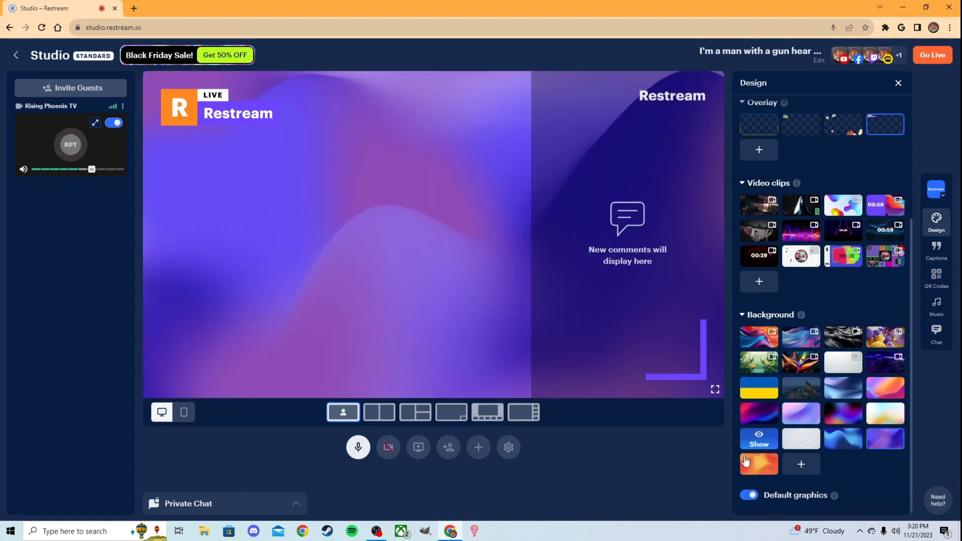
{"action": "left_click", "coordinate": [747, 464]}
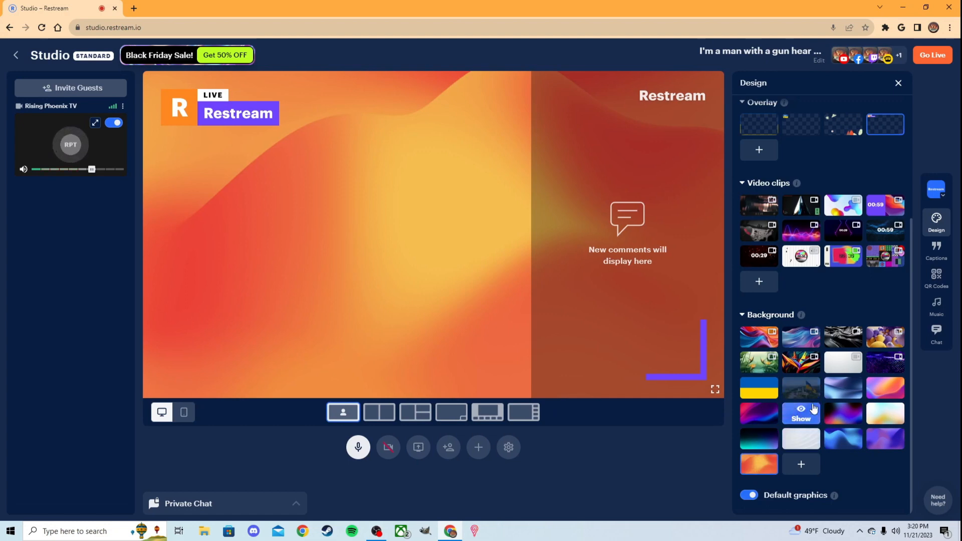
Examine the studio's AI music genres and the stream's list of destination channels.
{"action": "left_click", "coordinate": [935, 309]}
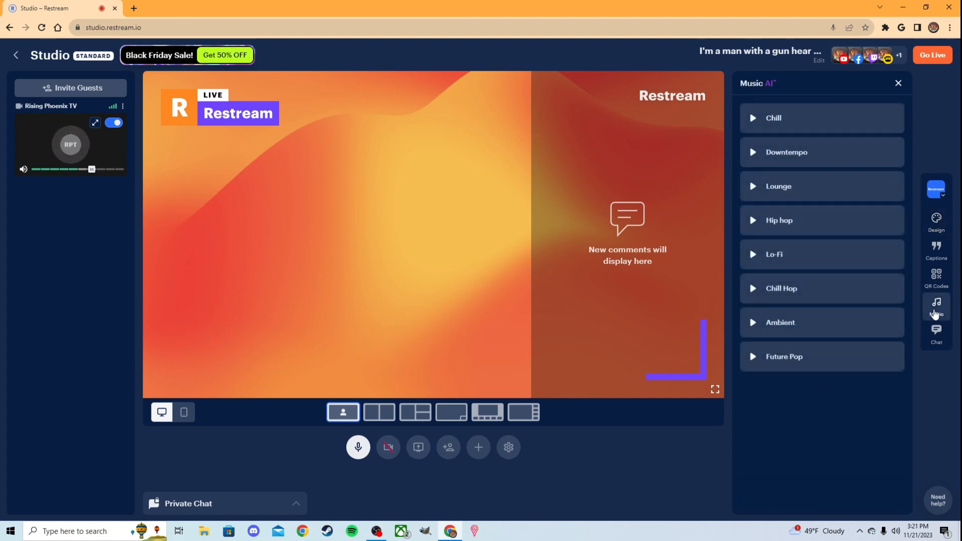
{"action": "left_click", "coordinate": [935, 310]}
{"action": "left_click", "coordinate": [935, 311]}
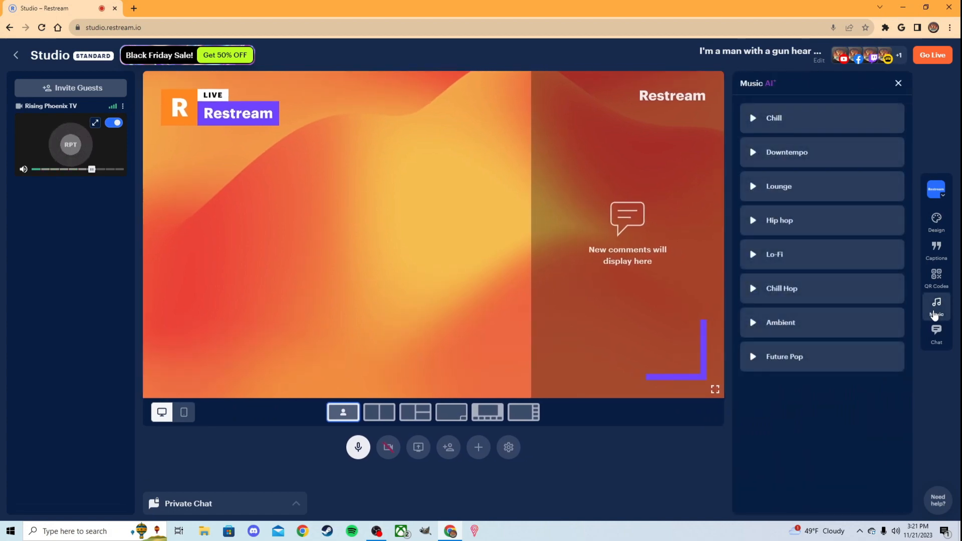
{"action": "left_click", "coordinate": [897, 83]}
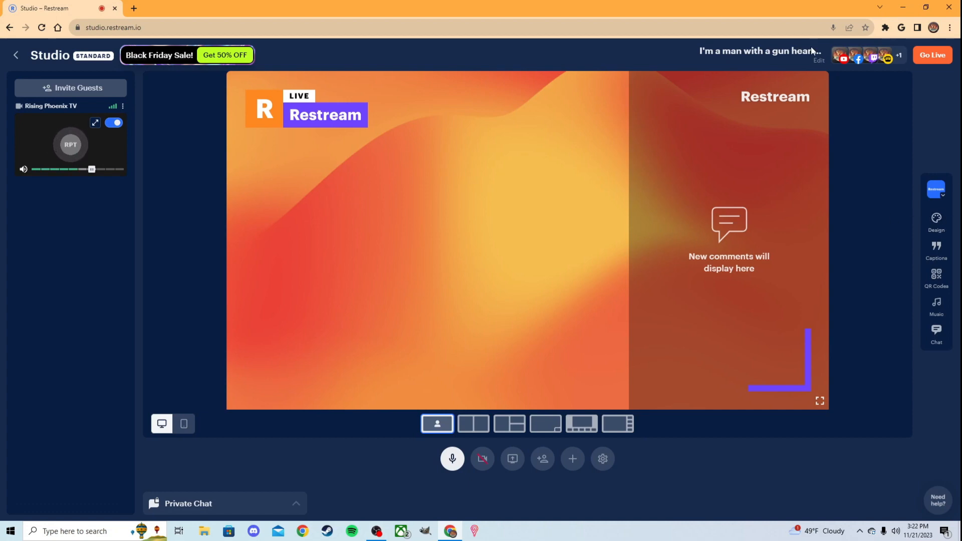
{"action": "left_click", "coordinate": [856, 60]}
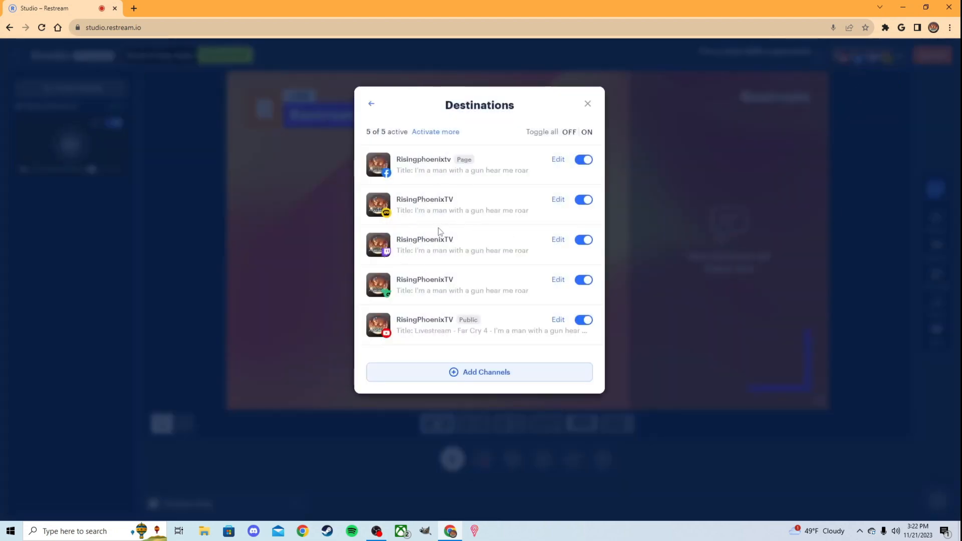
{"action": "left_click", "coordinate": [588, 104]}
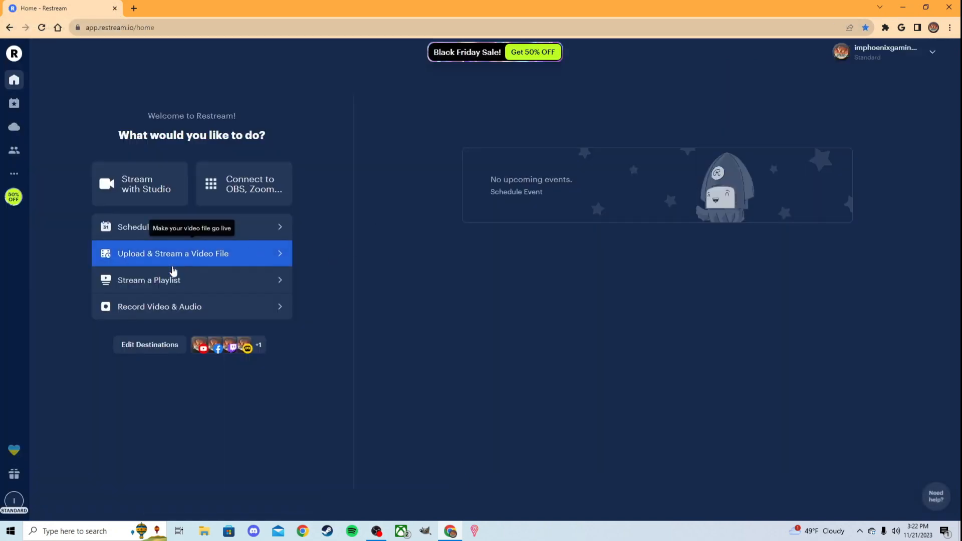
Examine the event scheduling forms for the Restream Studio, Video File, Encoder | RTMP and Playlist stream types without creating an event.
{"action": "left_click", "coordinate": [159, 228]}
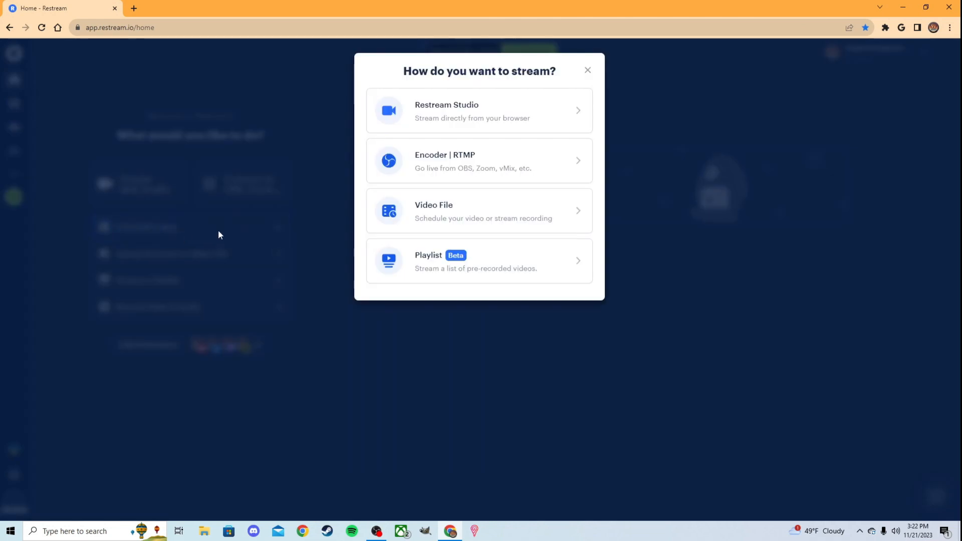
{"action": "left_click", "coordinate": [476, 124]}
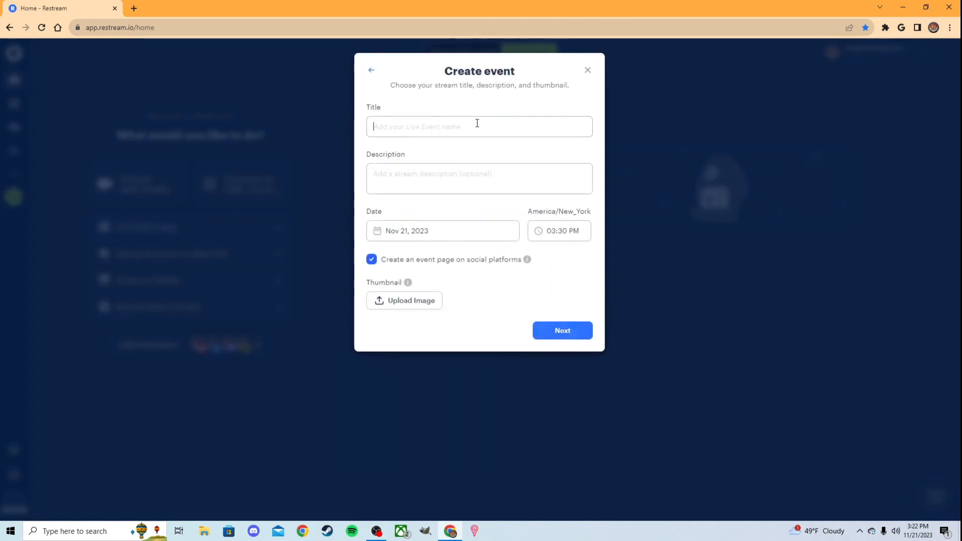
{"action": "left_click", "coordinate": [371, 72]}
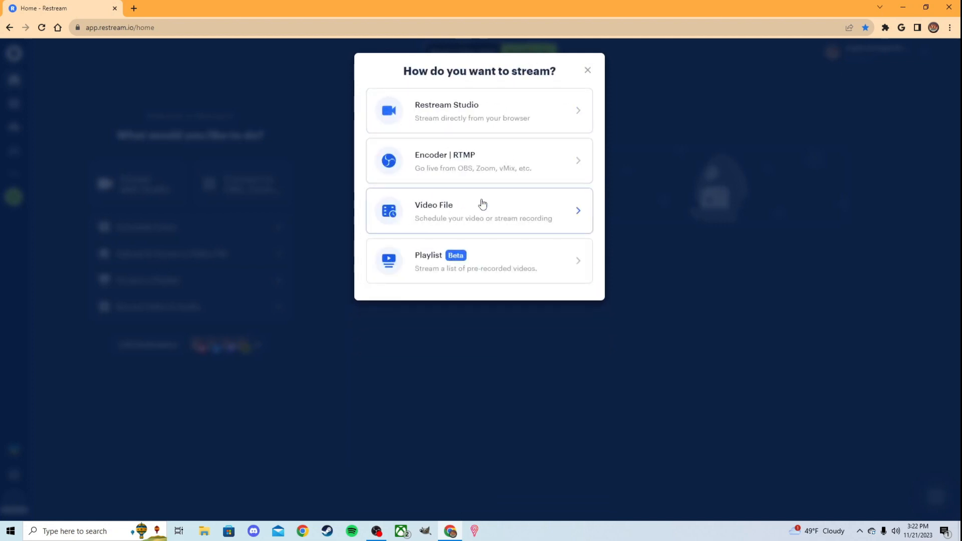
{"action": "left_click", "coordinate": [482, 202]}
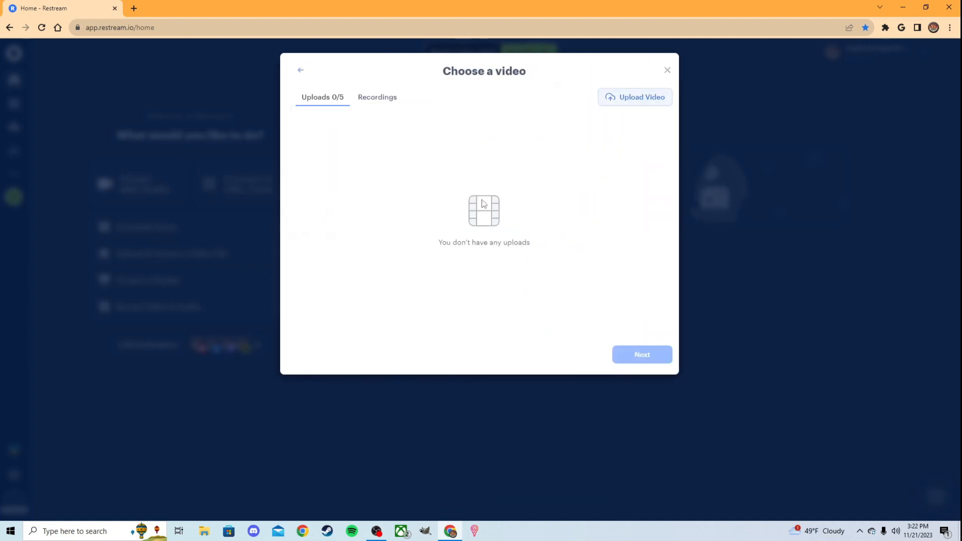
{"action": "left_click", "coordinate": [296, 72]}
{"action": "left_click", "coordinate": [492, 172]}
{"action": "left_click", "coordinate": [368, 72]}
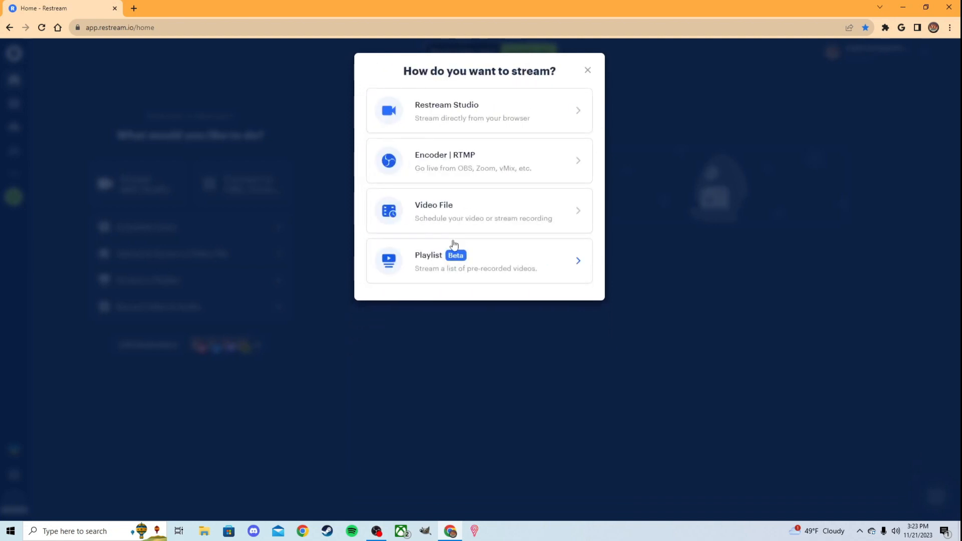
{"action": "left_click", "coordinate": [402, 267]}
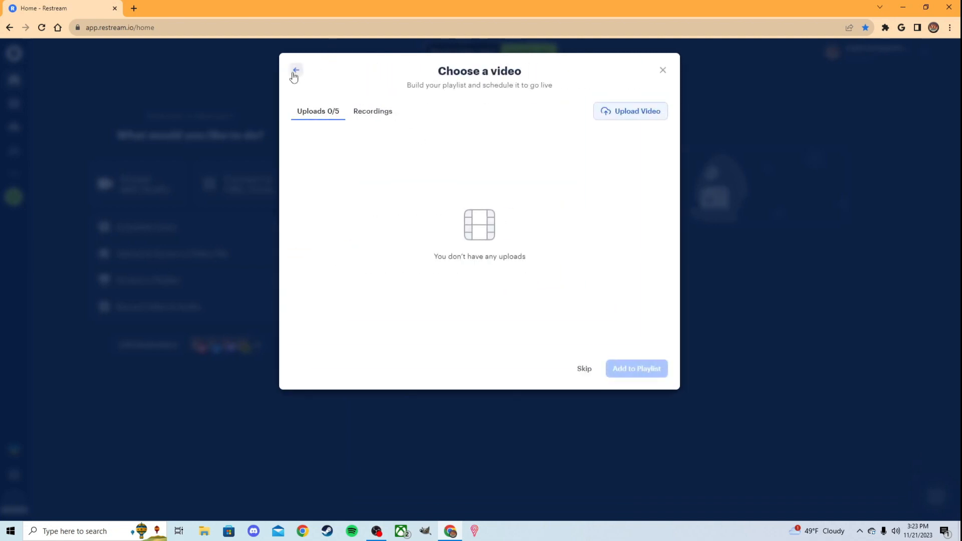
{"action": "left_click", "coordinate": [295, 70]}
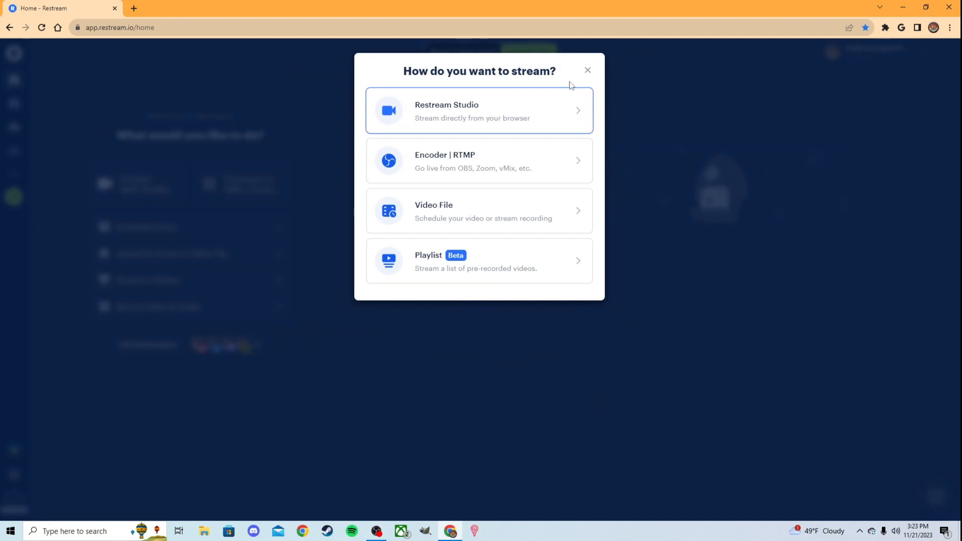
{"action": "left_click", "coordinate": [588, 71]}
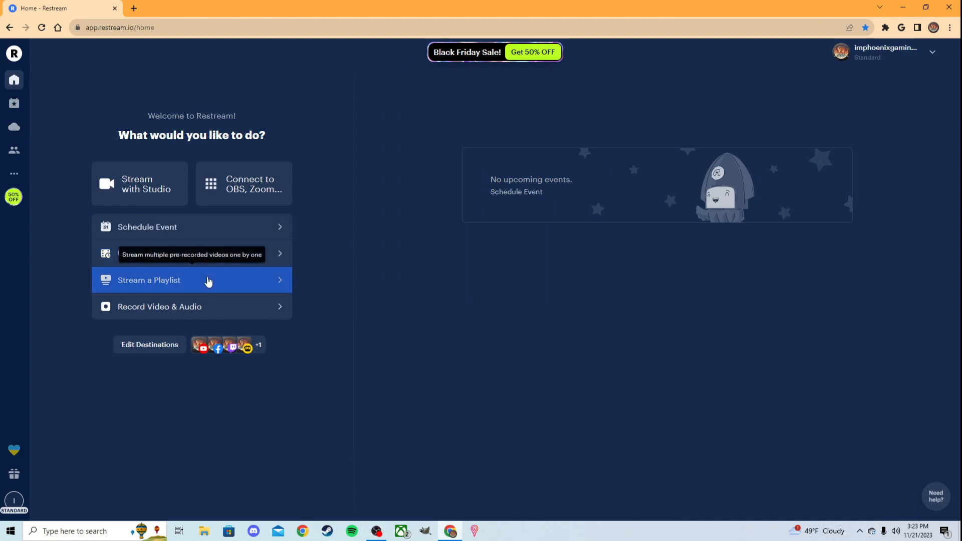
Start a new playlist stream and browse the existing recordings for a video scene.
{"action": "left_click", "coordinate": [213, 279]}
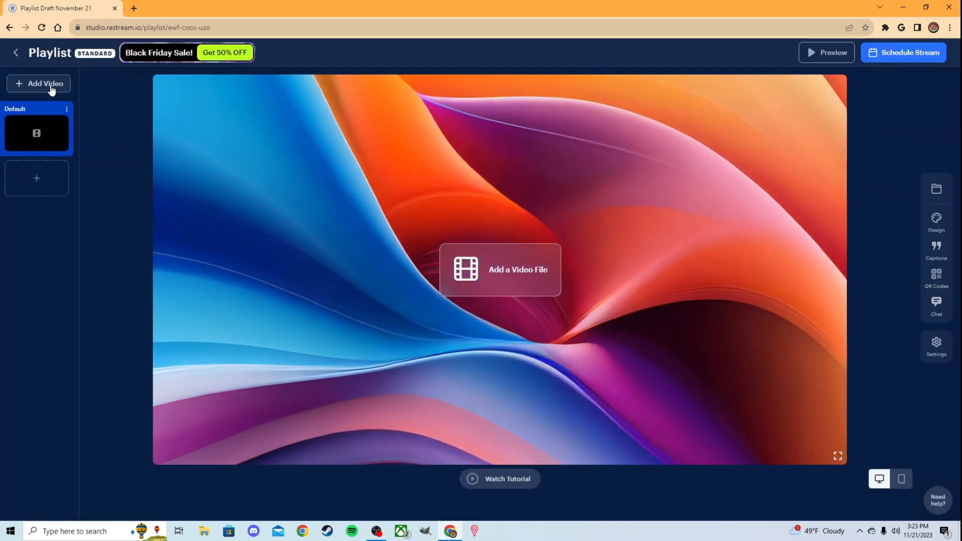
{"action": "left_click", "coordinate": [51, 87]}
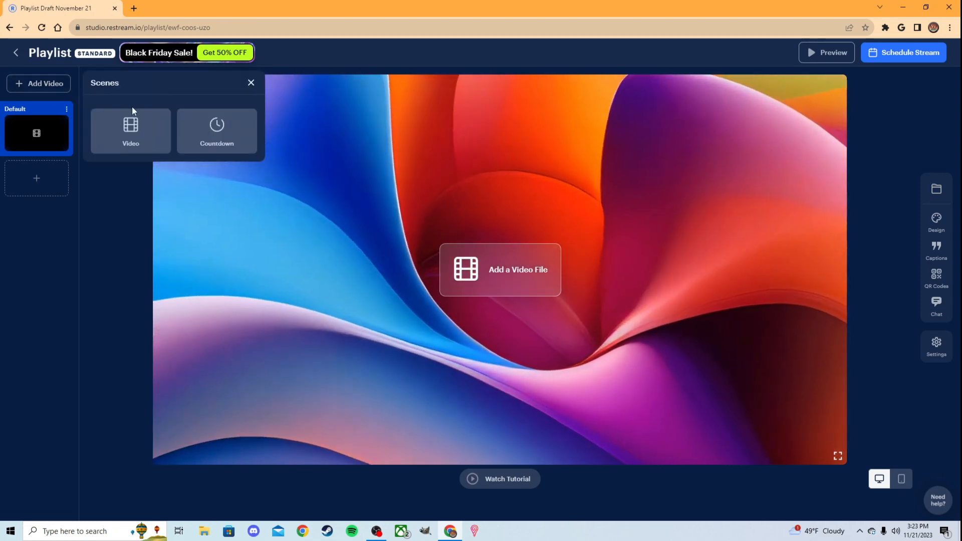
{"action": "left_click", "coordinate": [133, 128]}
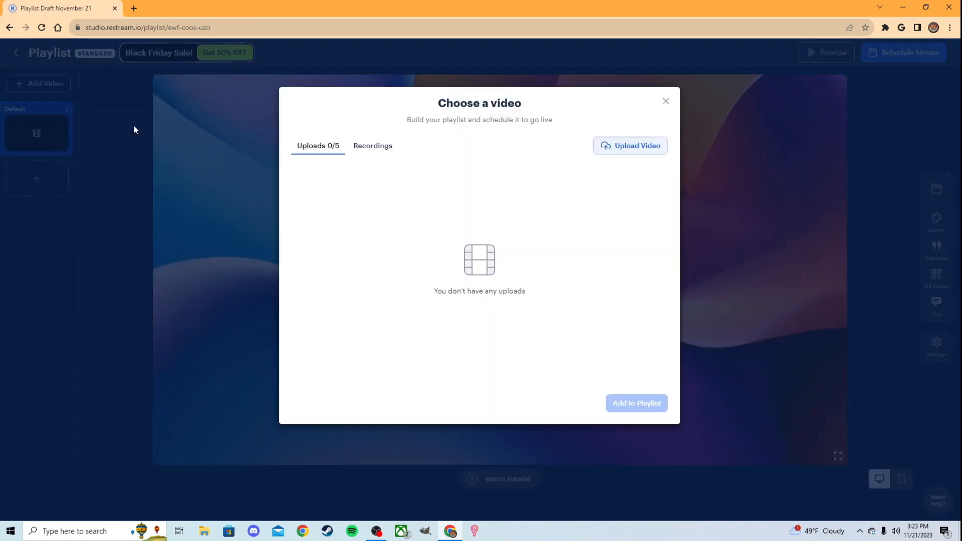
{"action": "left_click", "coordinate": [371, 146]}
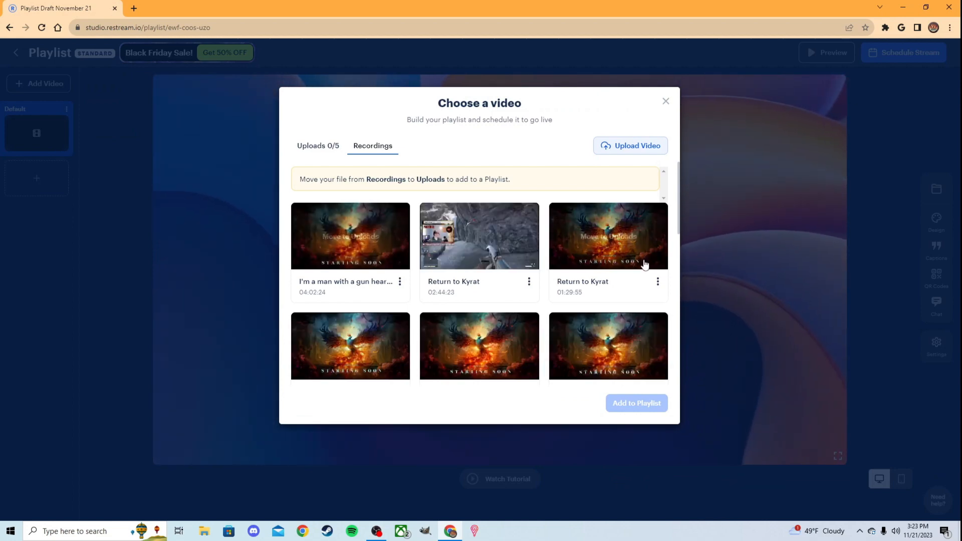
{"action": "scroll", "coordinate": [498, 262], "scroll_direction": "down", "scroll_amount": 7}
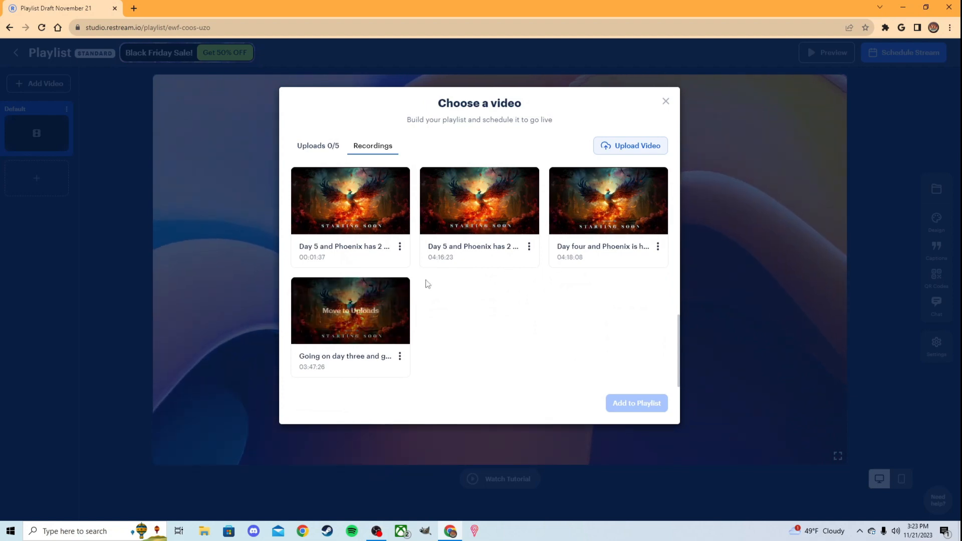
Preview the recording "I'm a man with a gun hear me roar" and try extending its trim selection to the full length without saving.
{"action": "scroll", "coordinate": [556, 224], "scroll_direction": "up", "scroll_amount": 10}
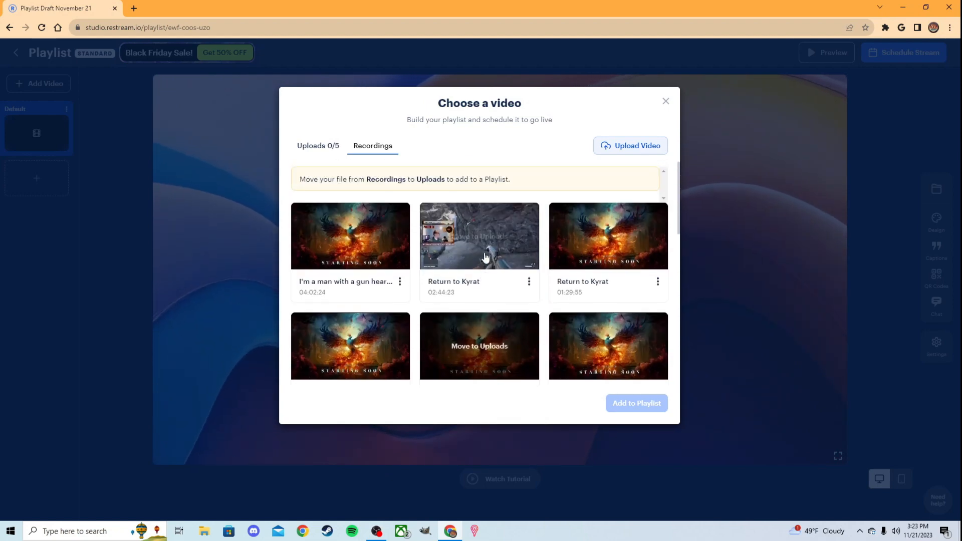
{"action": "left_click", "coordinate": [360, 236]}
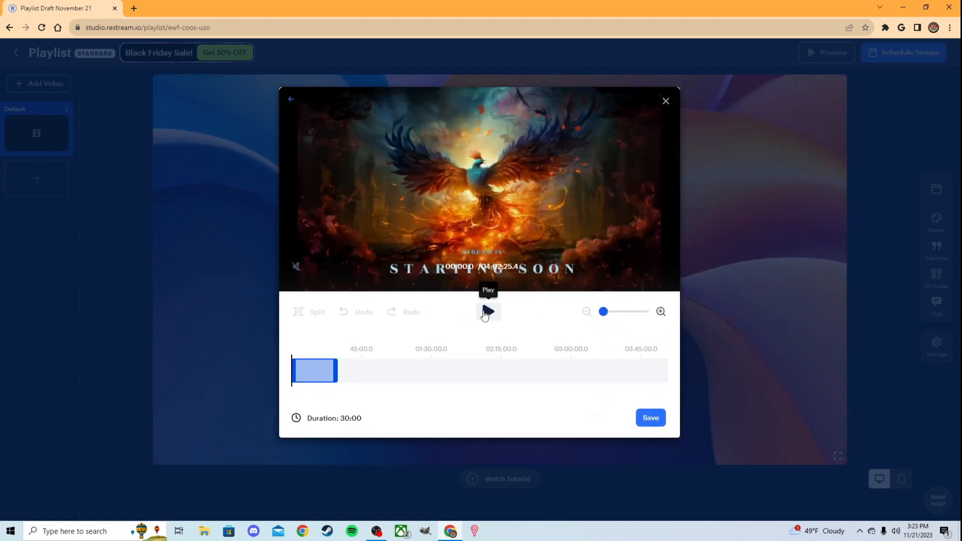
{"action": "left_click", "coordinate": [488, 311]}
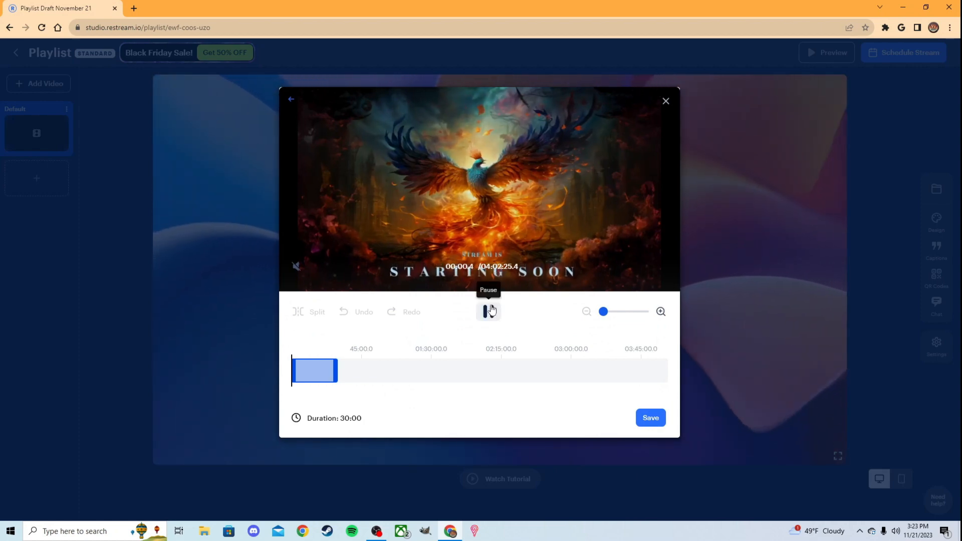
{"action": "left_click_drag", "start_coordinate": [335, 371], "coordinate": [795, 359]}
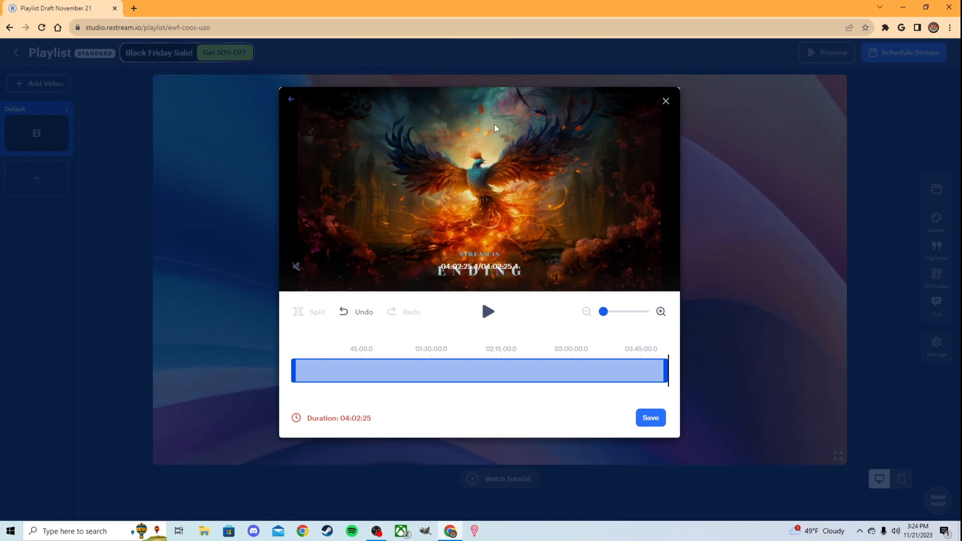
{"action": "left_click", "coordinate": [664, 101]}
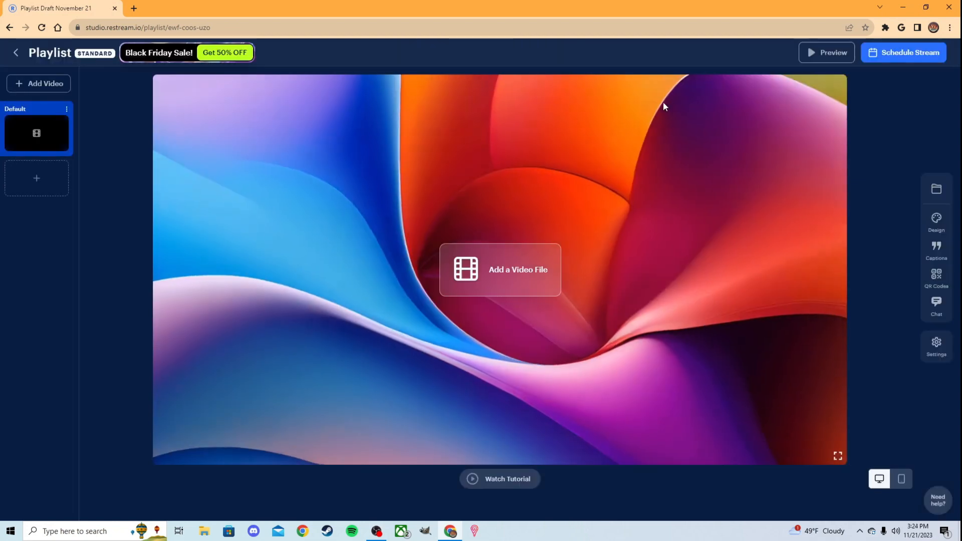
View the join screen of the Record Video & Audio studio and return to the home page.
{"action": "left_click", "coordinate": [10, 27]}
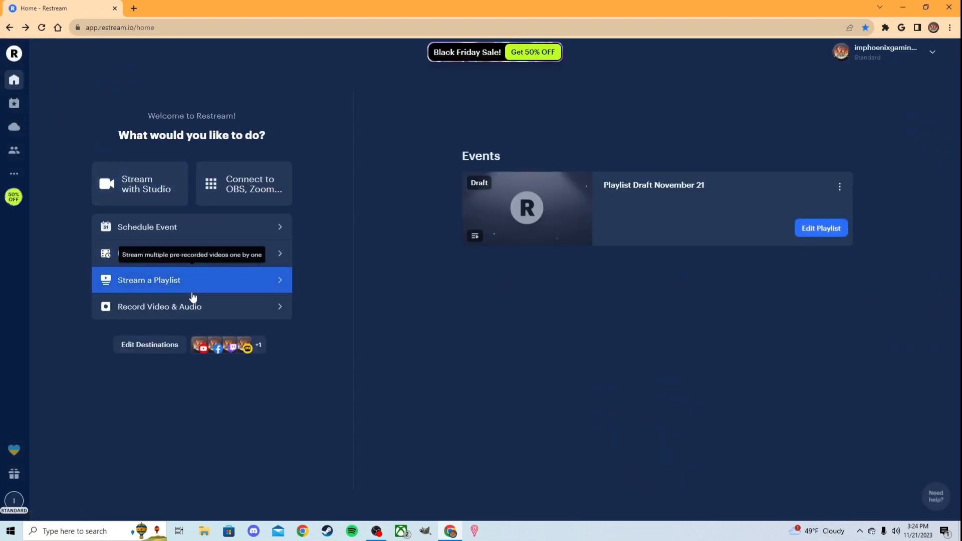
{"action": "left_click", "coordinate": [193, 308]}
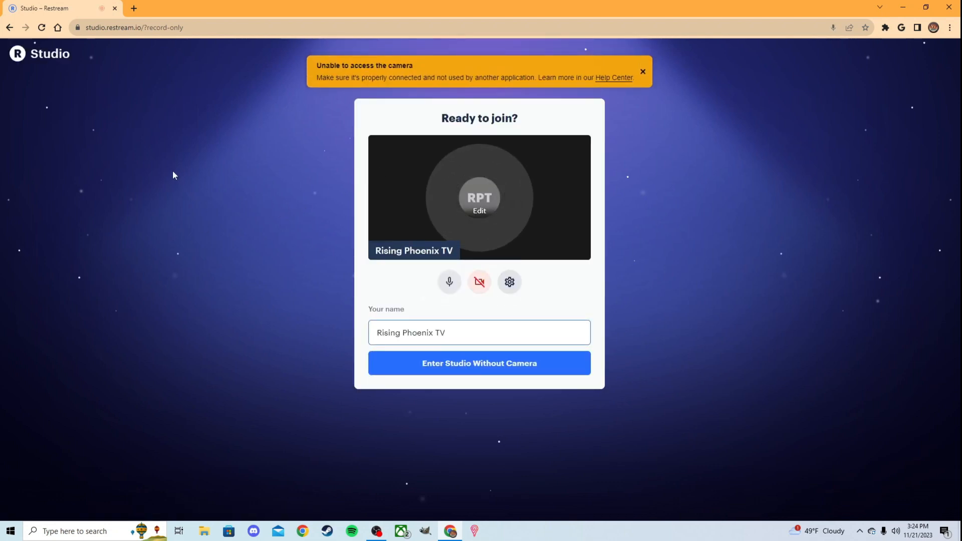
{"action": "left_click", "coordinate": [8, 28]}
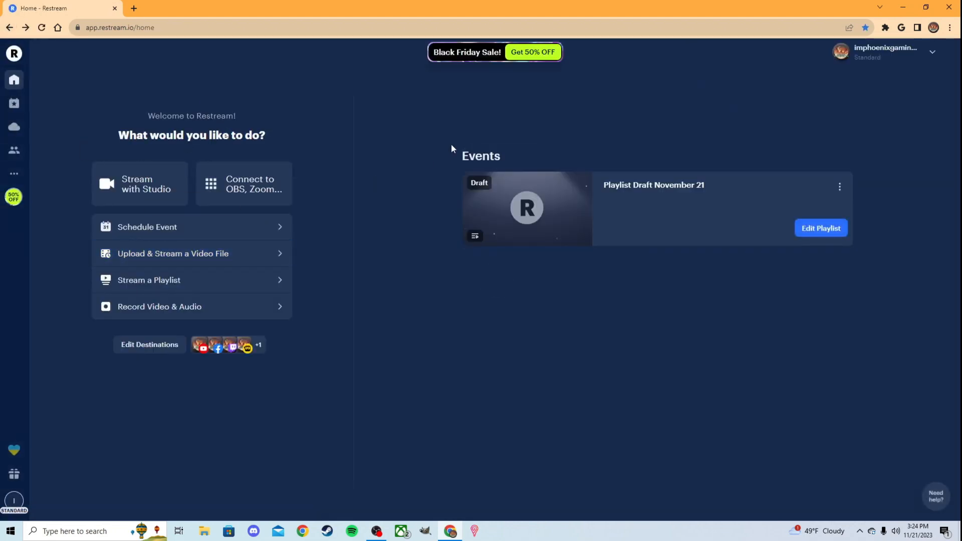
Examine the upcoming events, the recordings and uploads in Video Storage, and the Team page.
{"action": "left_click", "coordinate": [14, 104]}
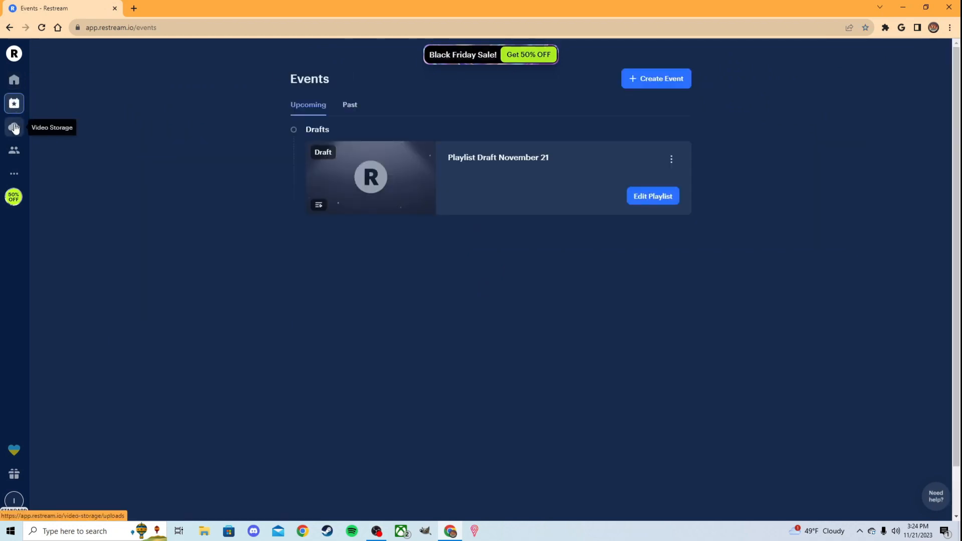
{"action": "left_click", "coordinate": [14, 128]}
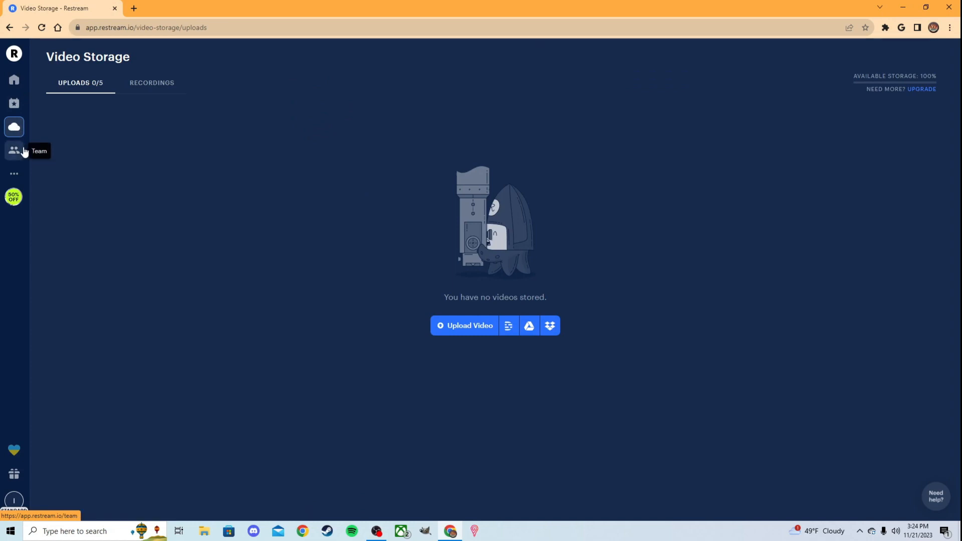
{"action": "left_click", "coordinate": [147, 91]}
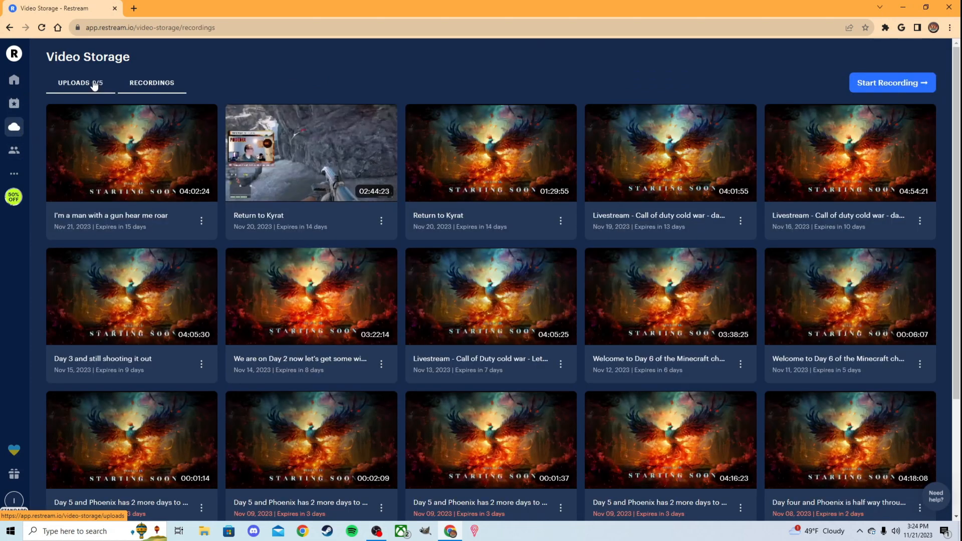
{"action": "left_click", "coordinate": [94, 85]}
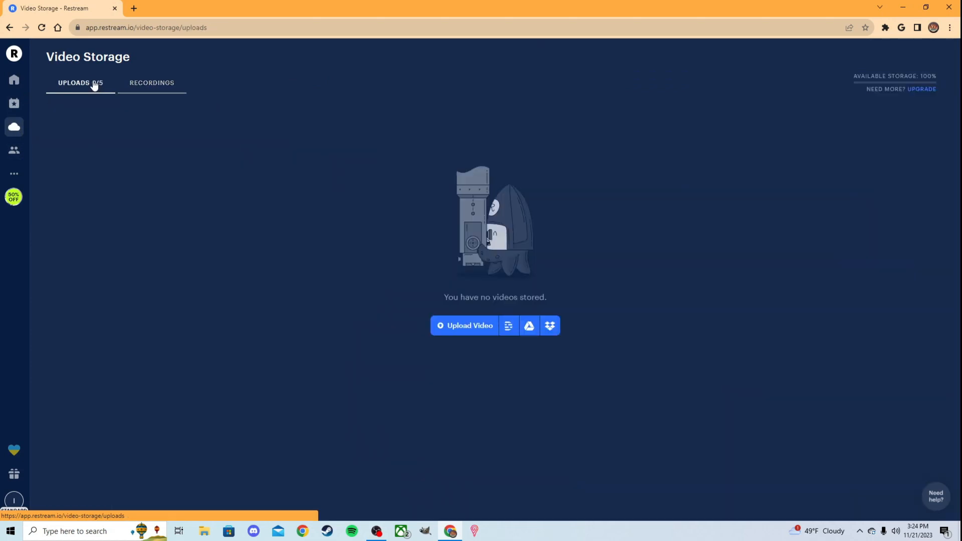
{"action": "left_click", "coordinate": [14, 151]}
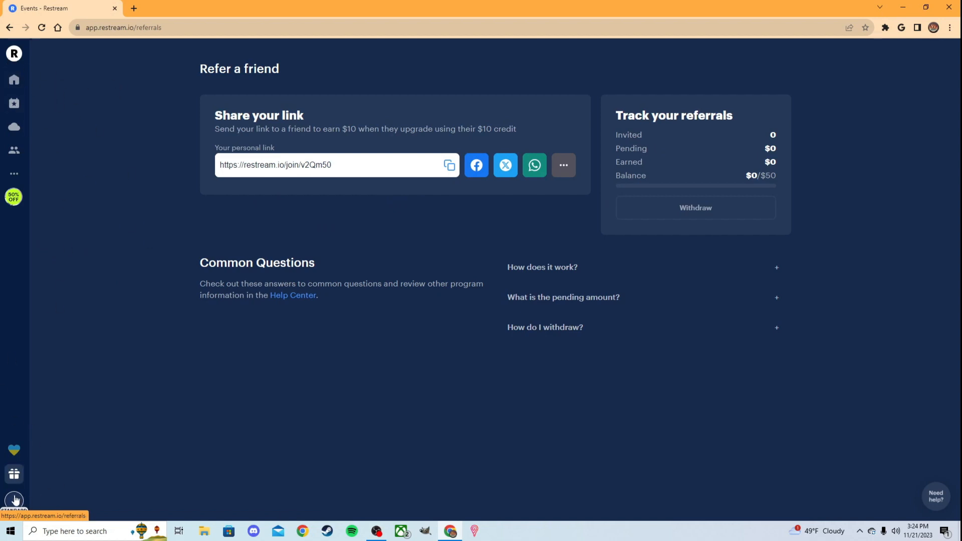
Open the Help Center from the account options, examine its article categories, and close it again.
{"action": "mouse_move", "coordinate": [15, 498]}
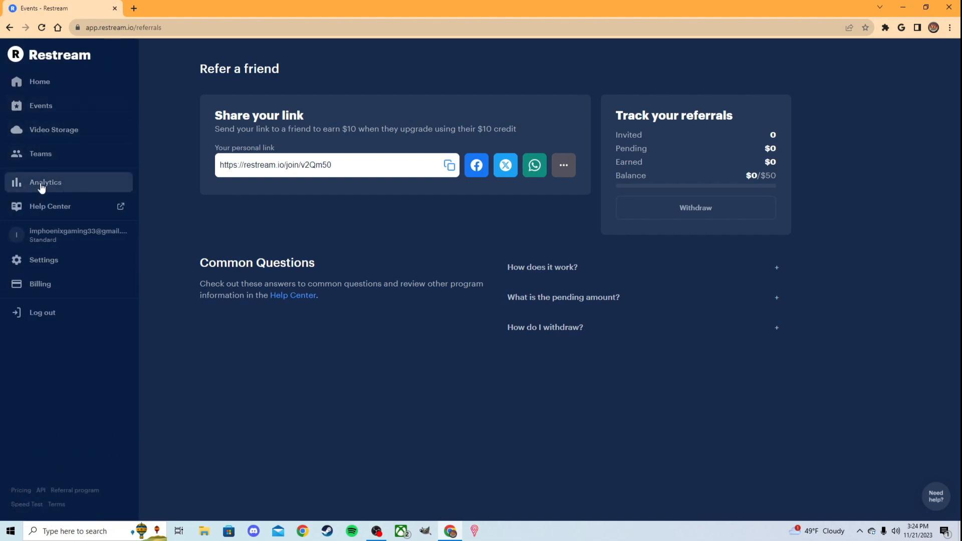
{"action": "right_click", "coordinate": [35, 204]}
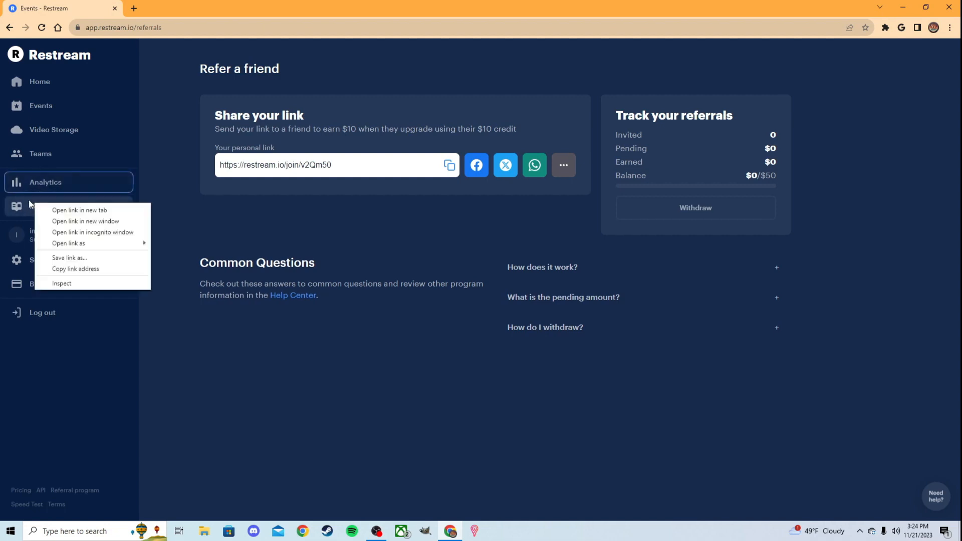
{"action": "left_click", "coordinate": [228, 381]}
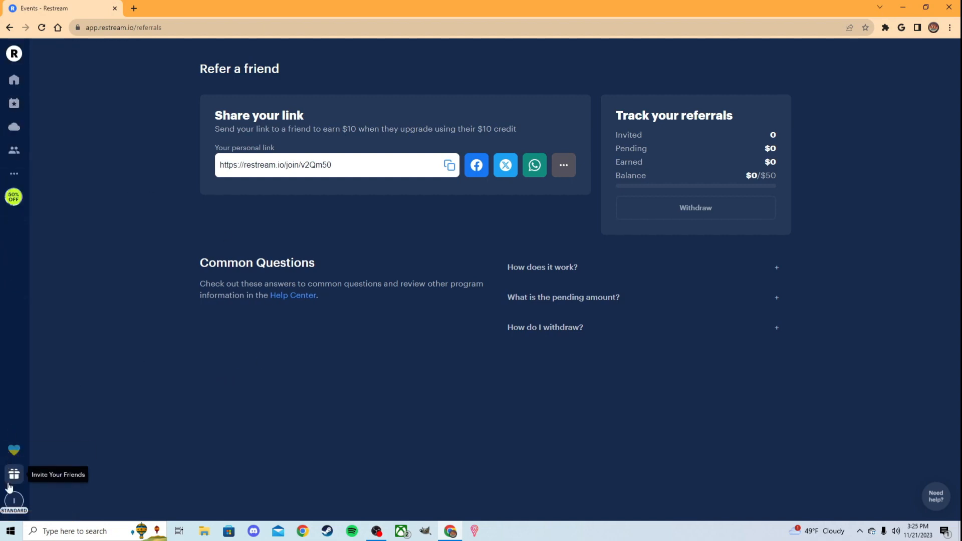
{"action": "mouse_move", "coordinate": [15, 504]}
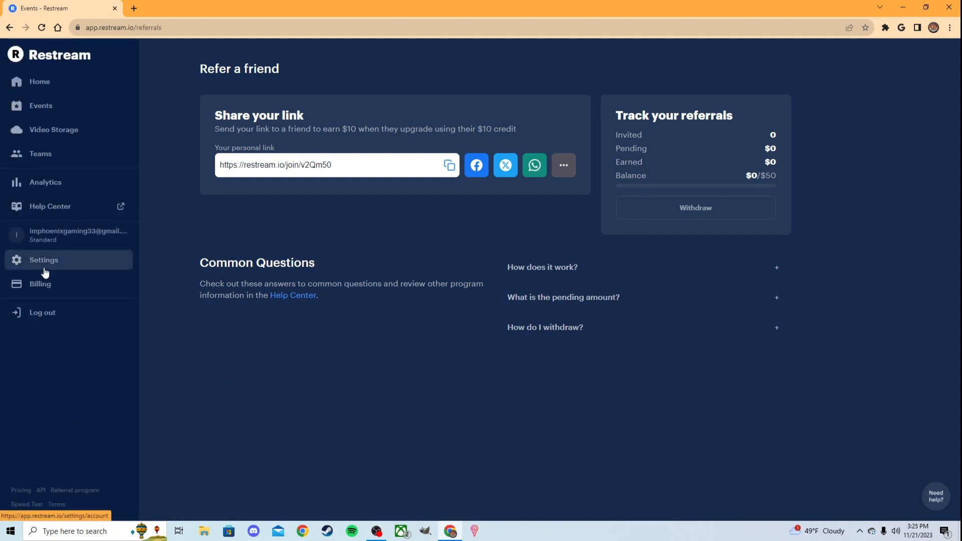
{"action": "left_click", "coordinate": [50, 210]}
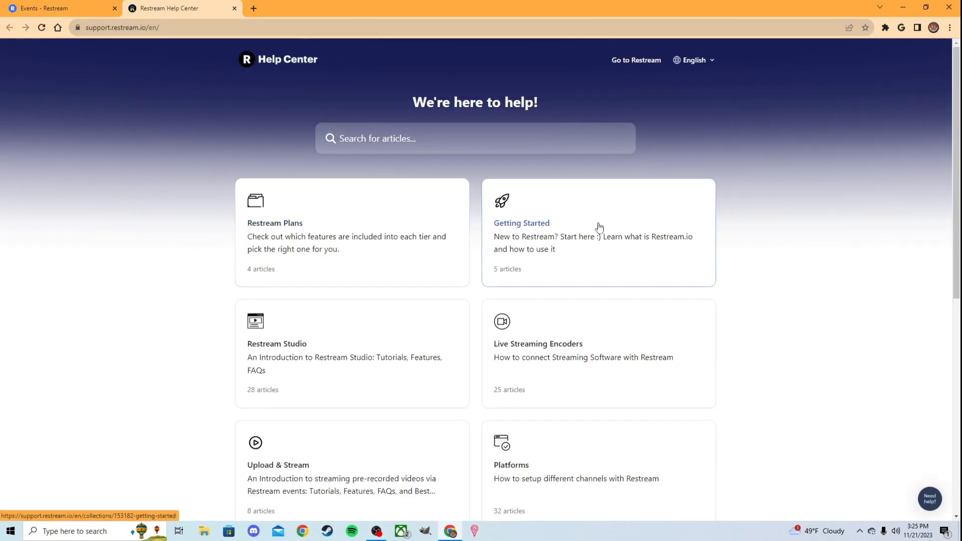
{"action": "scroll", "coordinate": [545, 245], "scroll_direction": "down", "scroll_amount": 2}
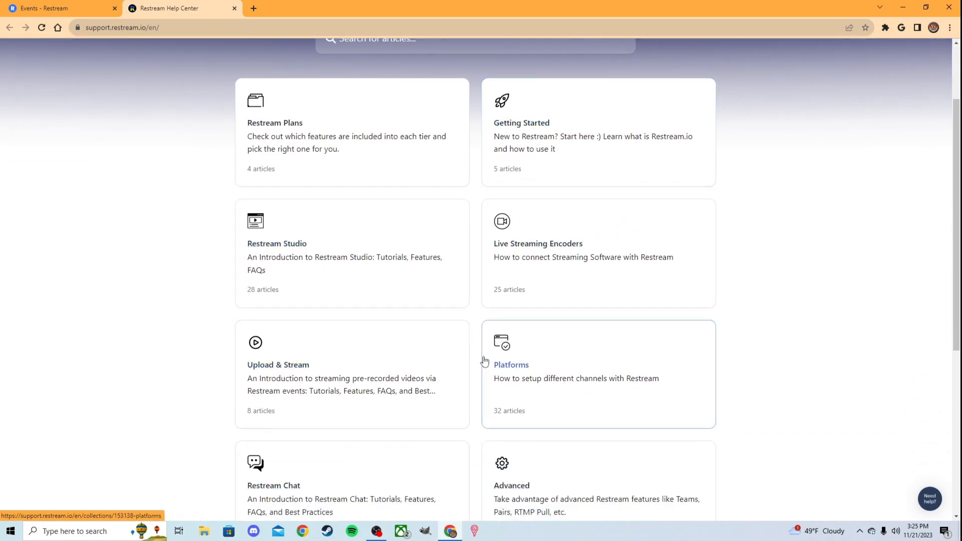
{"action": "scroll", "coordinate": [386, 307], "scroll_direction": "down", "scroll_amount": 5}
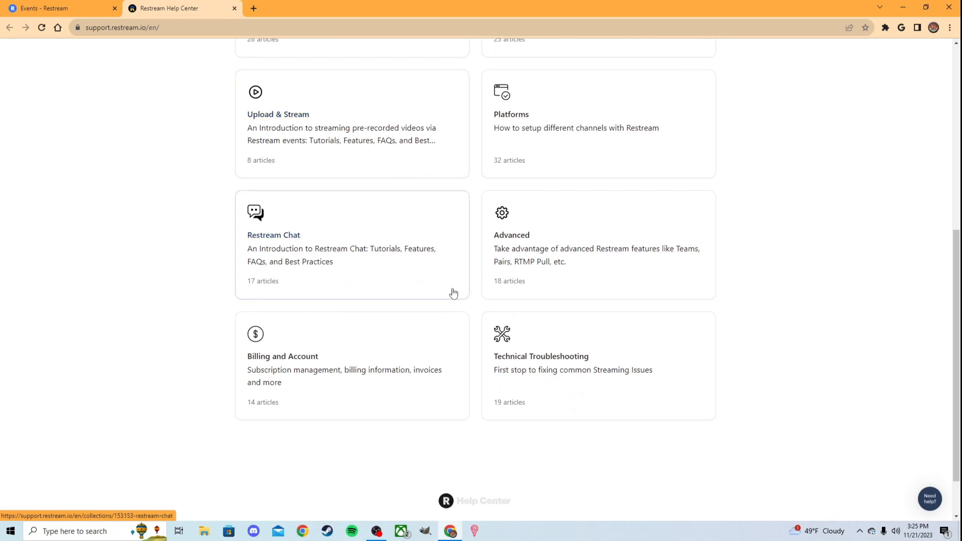
{"action": "scroll", "coordinate": [378, 253], "scroll_direction": "up", "scroll_amount": 8}
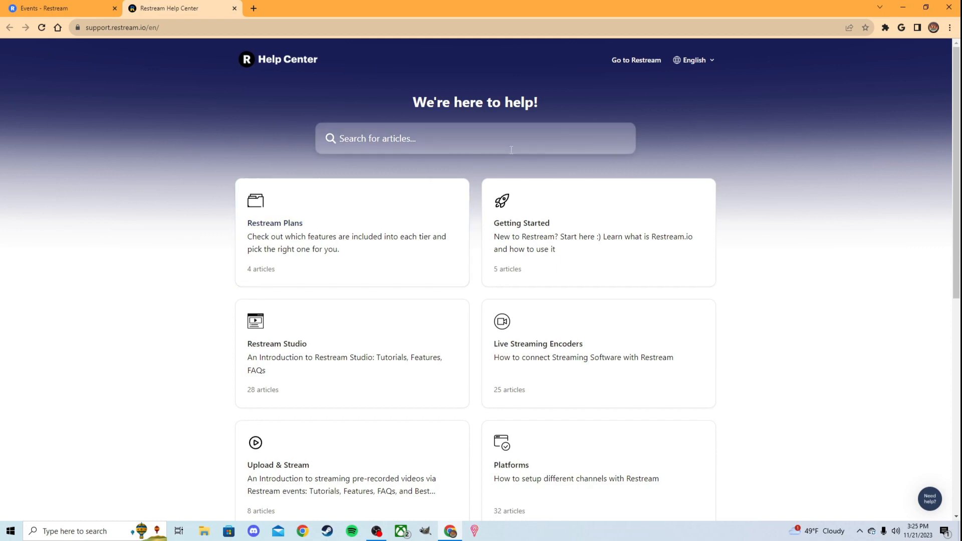
{"action": "left_click", "coordinate": [234, 9]}
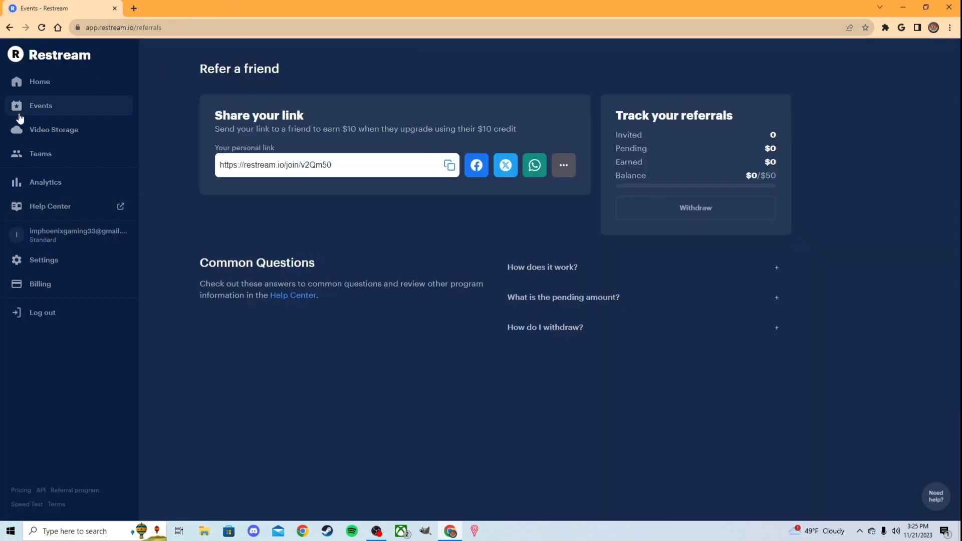
Go to the encoder setup for OBS and Zoom from the home page and open the shared stream details of all channels.
{"action": "left_click", "coordinate": [49, 83]}
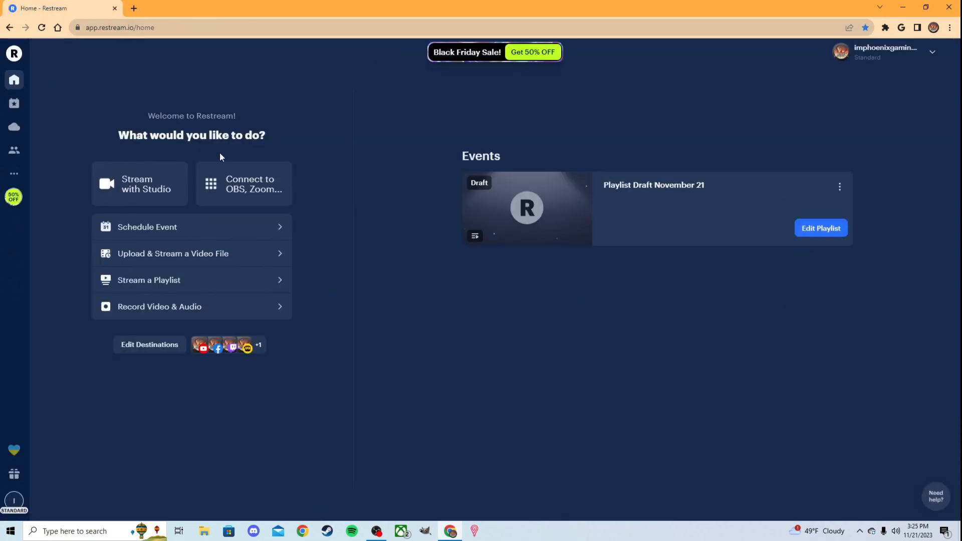
{"action": "left_click", "coordinate": [219, 176]}
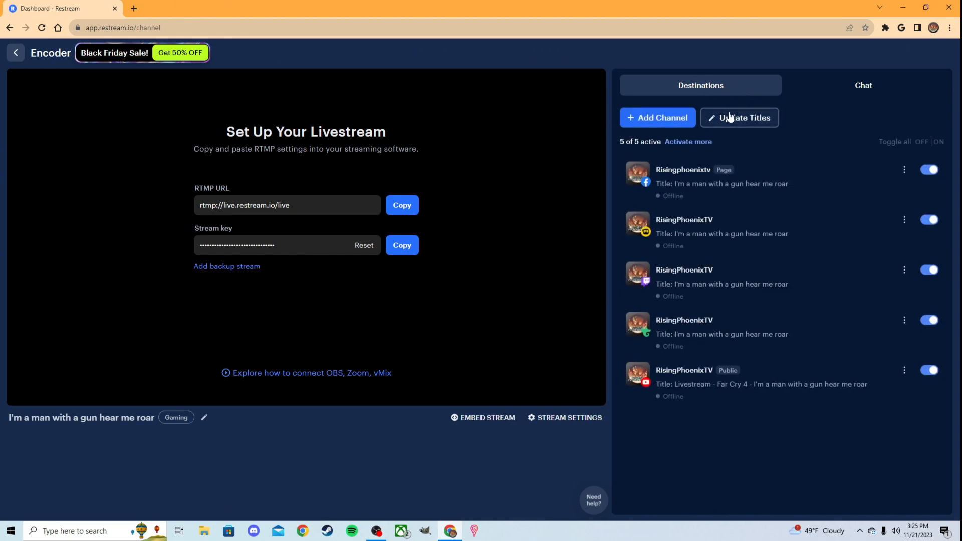
{"action": "left_click", "coordinate": [729, 117]}
Browse the list of games in the stream details and choose Ring Of Elysium as the game.
{"action": "left_click", "coordinate": [387, 320]}
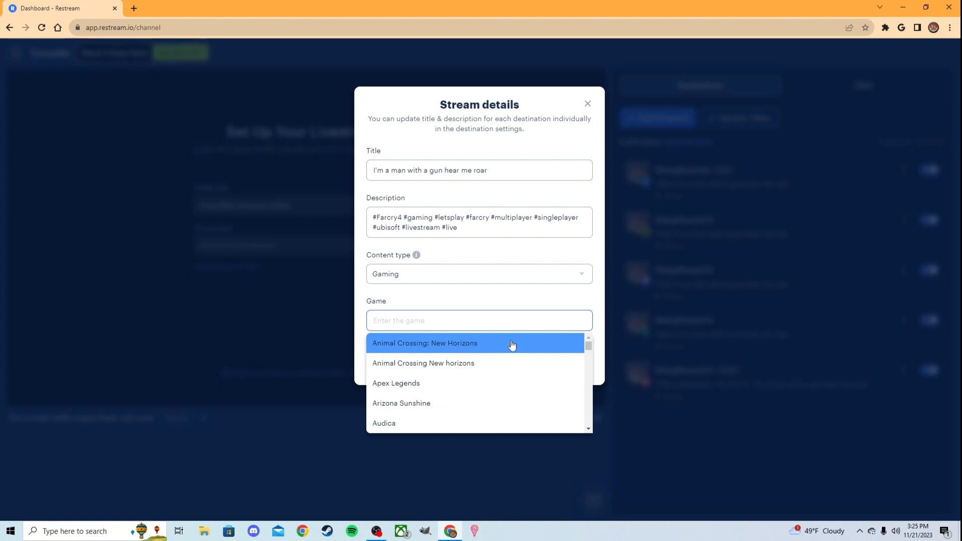
{"action": "scroll", "coordinate": [507, 348], "scroll_direction": "down", "scroll_amount": 6}
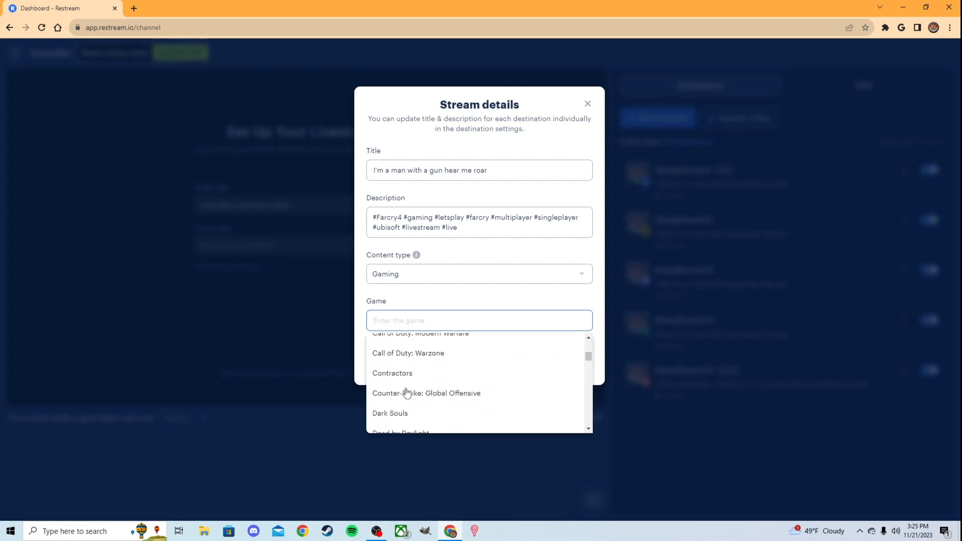
{"action": "scroll", "coordinate": [395, 381], "scroll_direction": "down", "scroll_amount": 3}
{"action": "scroll", "coordinate": [457, 371], "scroll_direction": "down", "scroll_amount": 5}
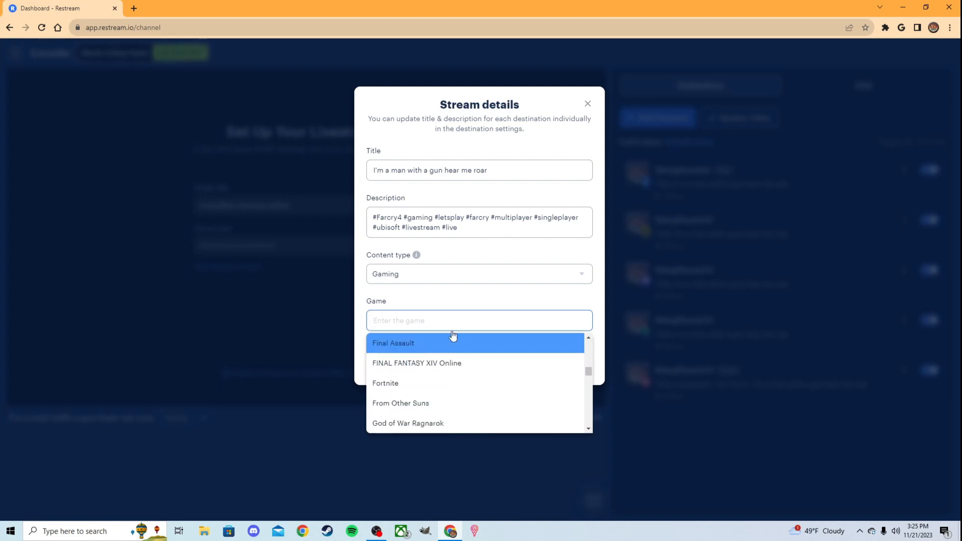
{"action": "scroll", "coordinate": [458, 373], "scroll_direction": "down", "scroll_amount": 5}
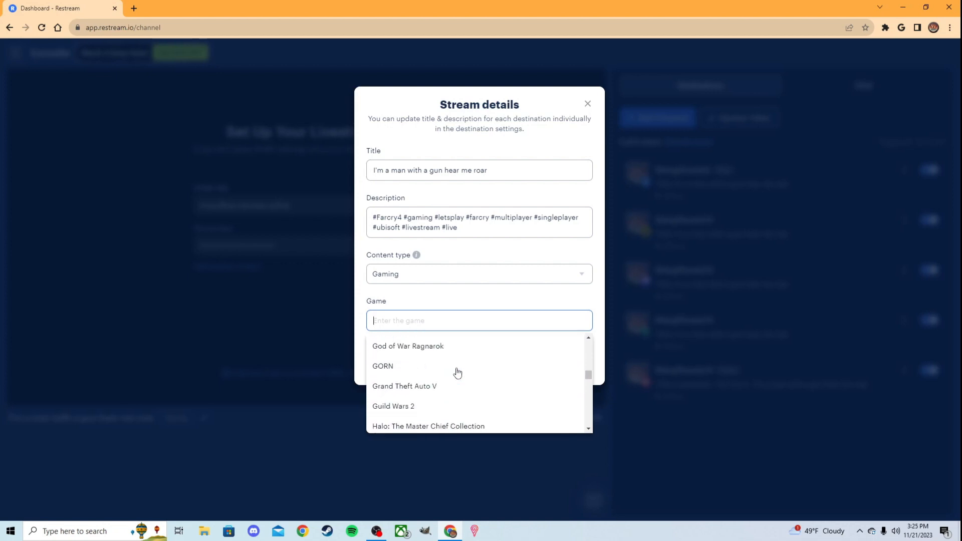
{"action": "scroll", "coordinate": [458, 372], "scroll_direction": "up", "scroll_amount": 1}
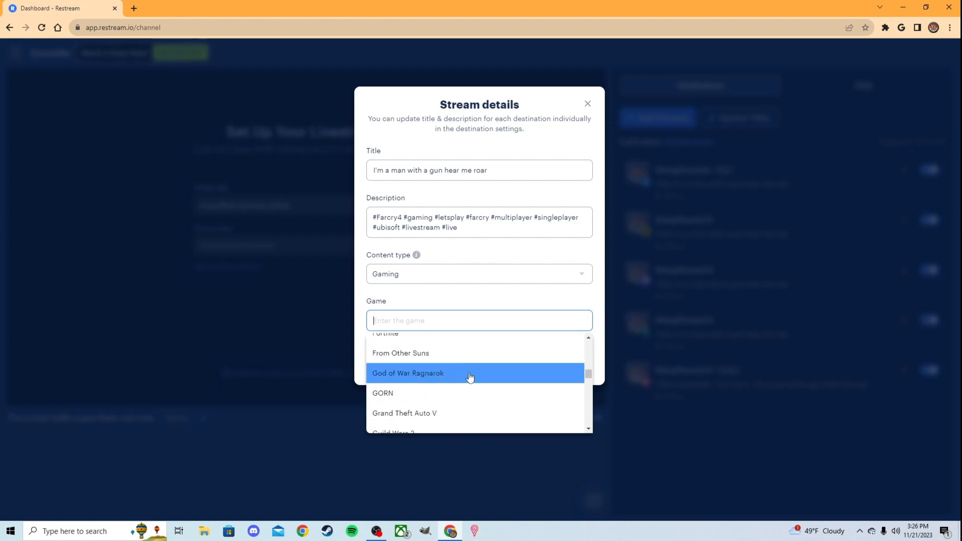
{"action": "scroll", "coordinate": [446, 371], "scroll_direction": "down", "scroll_amount": 3}
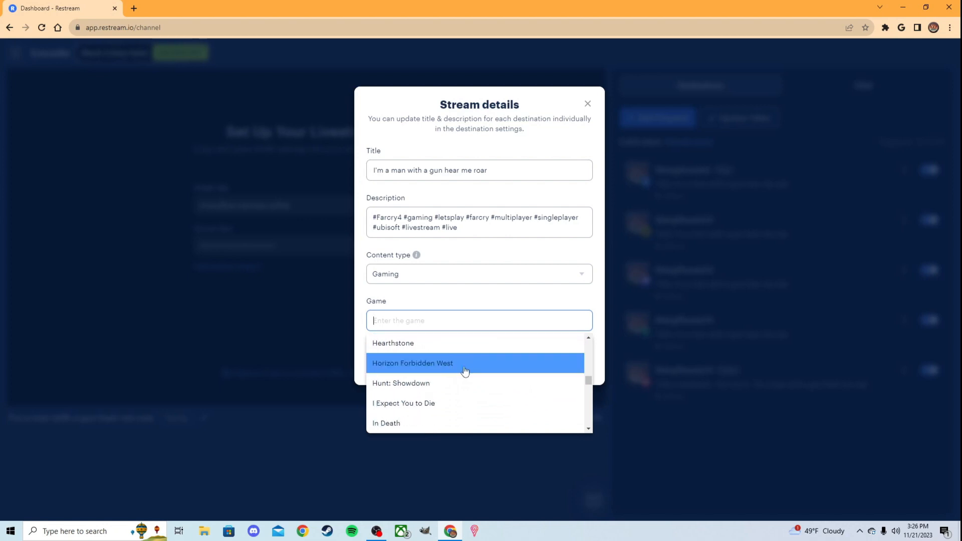
{"action": "scroll", "coordinate": [433, 388], "scroll_direction": "down", "scroll_amount": 2}
{"action": "scroll", "coordinate": [462, 385], "scroll_direction": "down", "scroll_amount": 2}
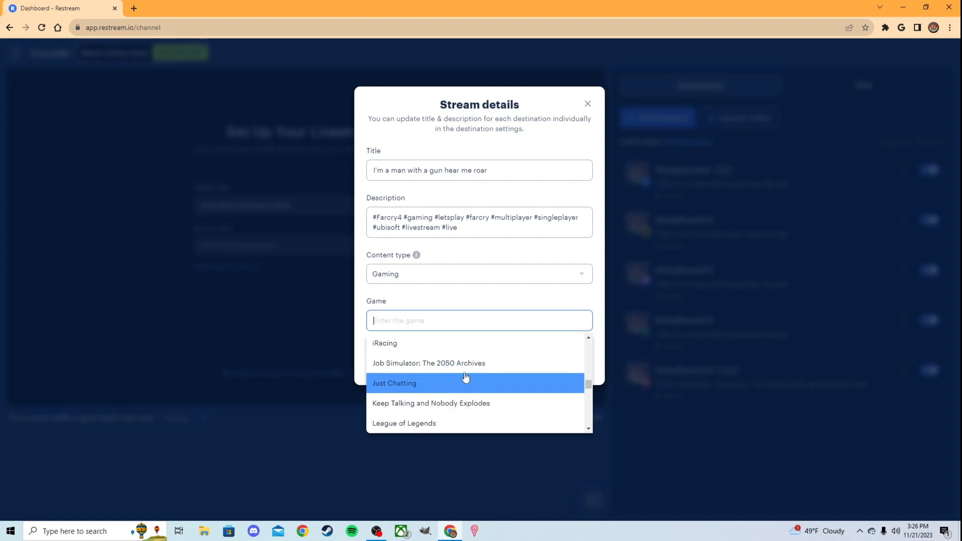
{"action": "scroll", "coordinate": [466, 387], "scroll_direction": "down", "scroll_amount": 5}
{"action": "scroll", "coordinate": [432, 398], "scroll_direction": "down", "scroll_amount": 5}
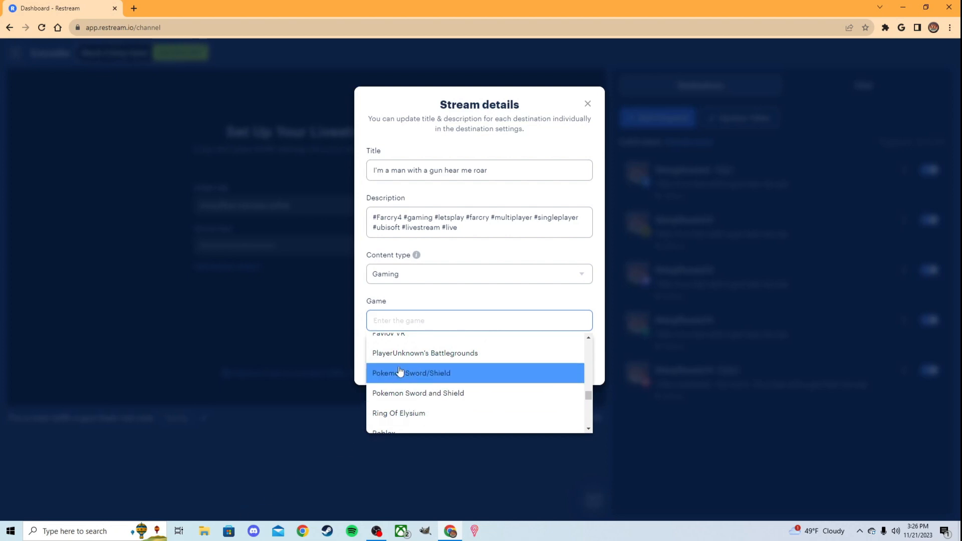
{"action": "scroll", "coordinate": [398, 370], "scroll_direction": "down", "scroll_amount": 1}
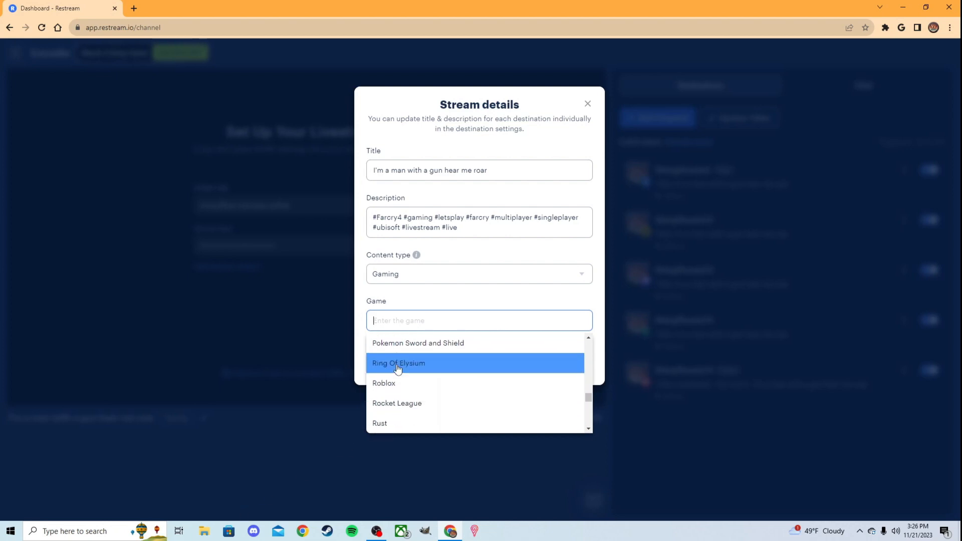
{"action": "left_click", "coordinate": [443, 367]}
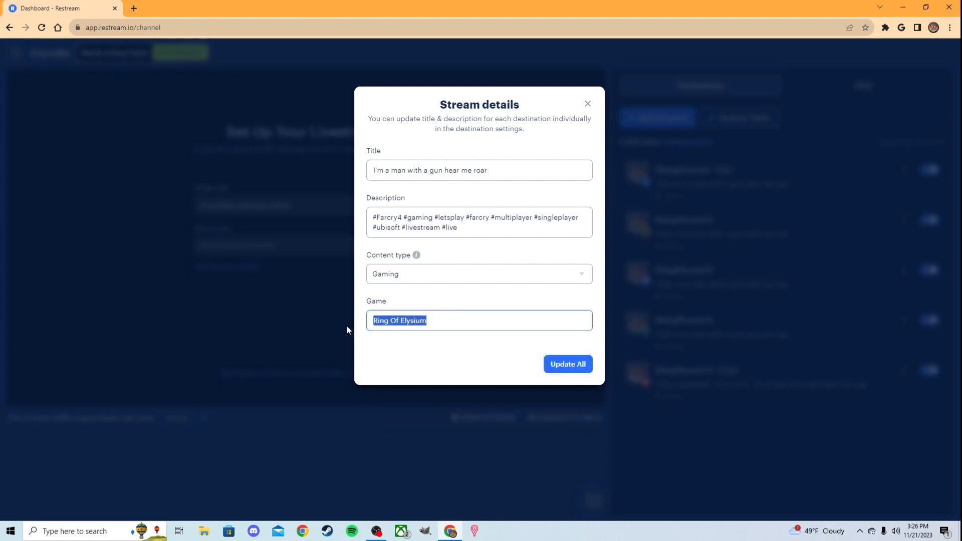
Clear the game in the stream details, browse the full list of selectable games, and close the details without updating.
{"action": "key", "text": "BackSpace"}
{"action": "scroll", "coordinate": [452, 378], "scroll_direction": "down", "scroll_amount": 2}
{"action": "scroll", "coordinate": [453, 378], "scroll_direction": "down", "scroll_amount": 8}
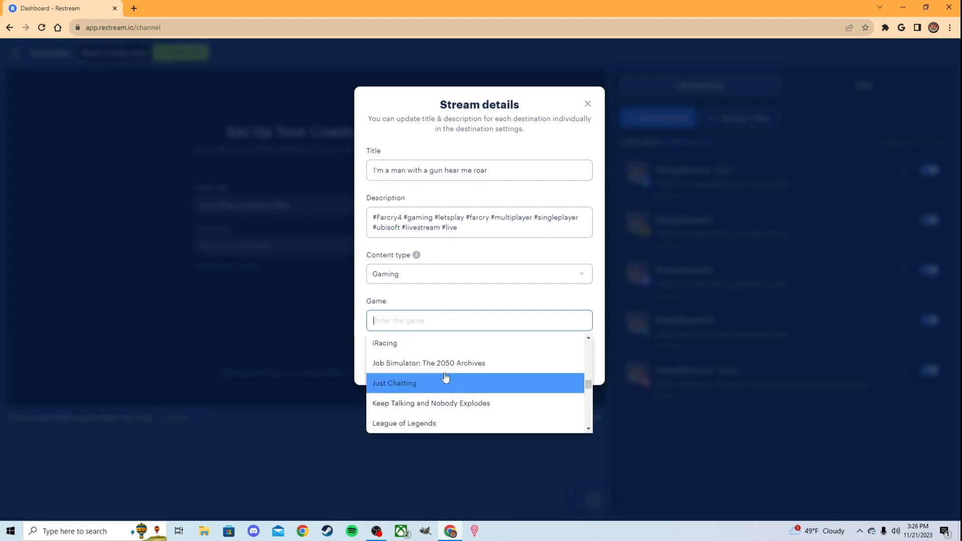
{"action": "scroll", "coordinate": [433, 362], "scroll_direction": "down", "scroll_amount": 3}
{"action": "scroll", "coordinate": [434, 361], "scroll_direction": "up", "scroll_amount": 3}
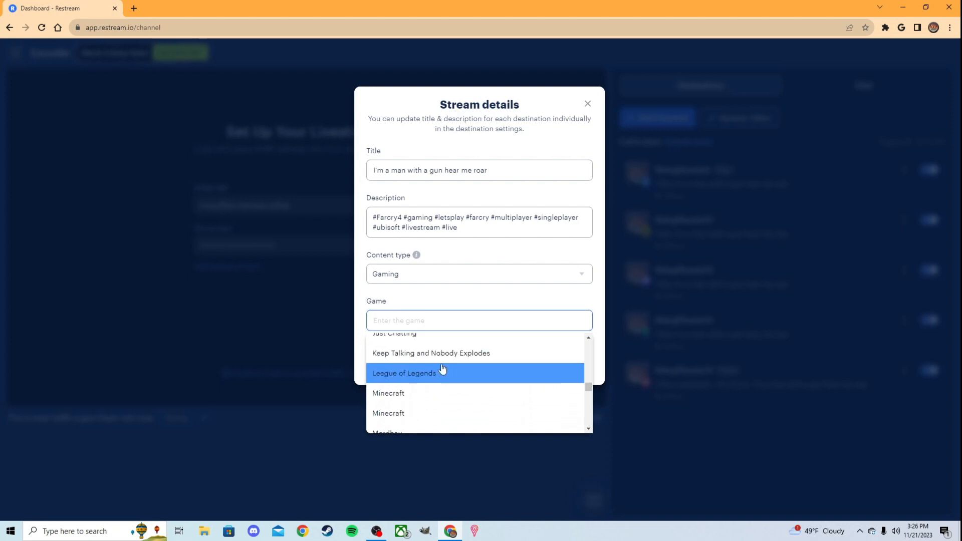
{"action": "scroll", "coordinate": [440, 367], "scroll_direction": "down", "scroll_amount": 1}
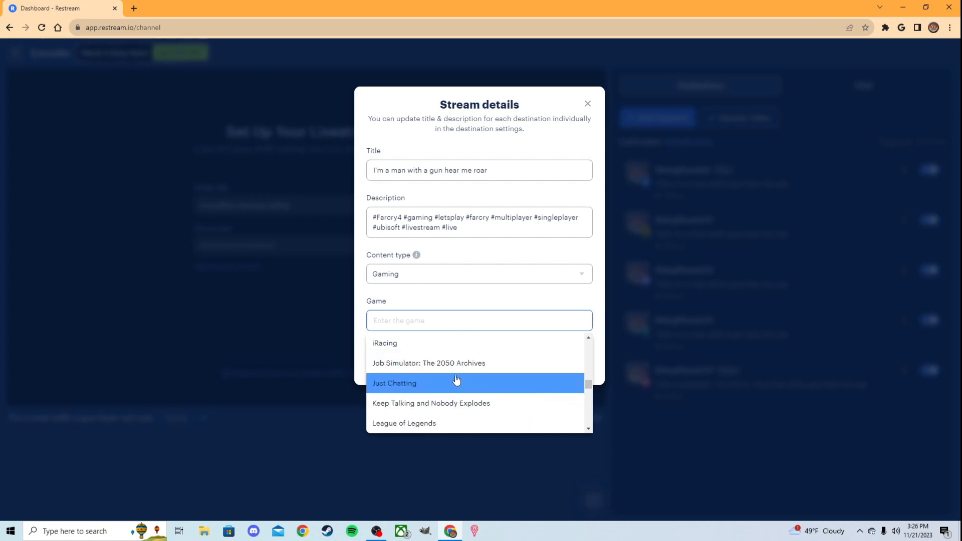
{"action": "scroll", "coordinate": [445, 362], "scroll_direction": "down", "scroll_amount": 3}
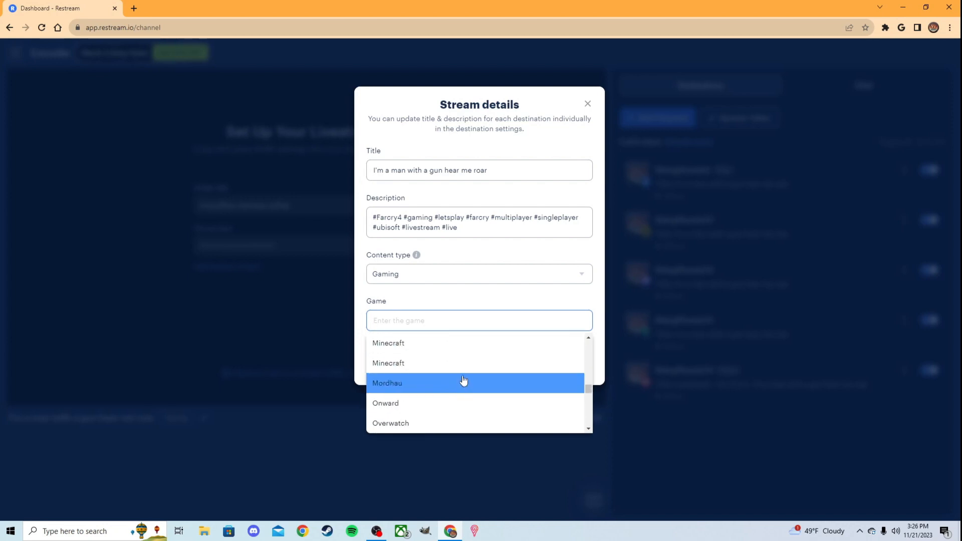
{"action": "scroll", "coordinate": [447, 366], "scroll_direction": "down", "scroll_amount": 3}
{"action": "scroll", "coordinate": [453, 373], "scroll_direction": "down", "scroll_amount": 2}
{"action": "scroll", "coordinate": [441, 365], "scroll_direction": "down", "scroll_amount": 3}
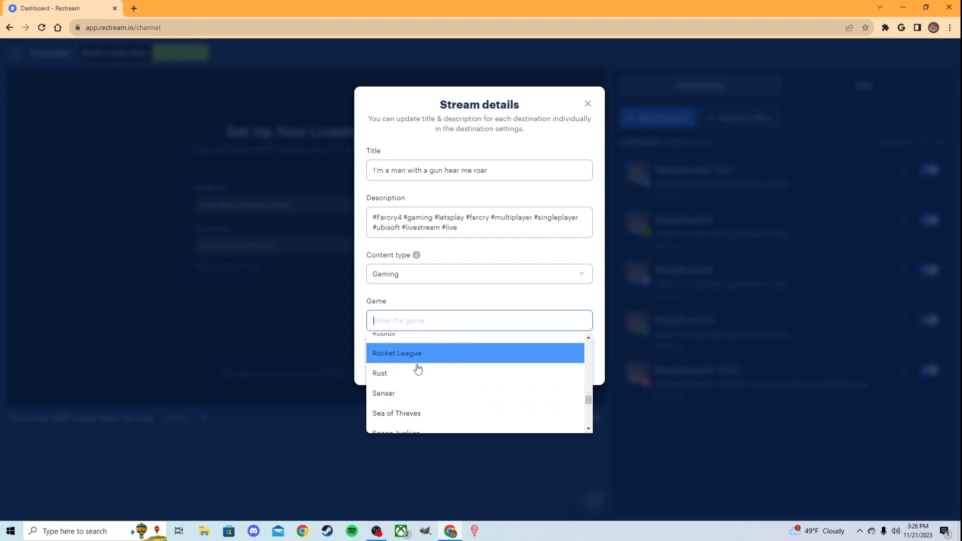
{"action": "scroll", "coordinate": [421, 360], "scroll_direction": "down", "scroll_amount": 2}
{"action": "scroll", "coordinate": [444, 359], "scroll_direction": "down", "scroll_amount": 3}
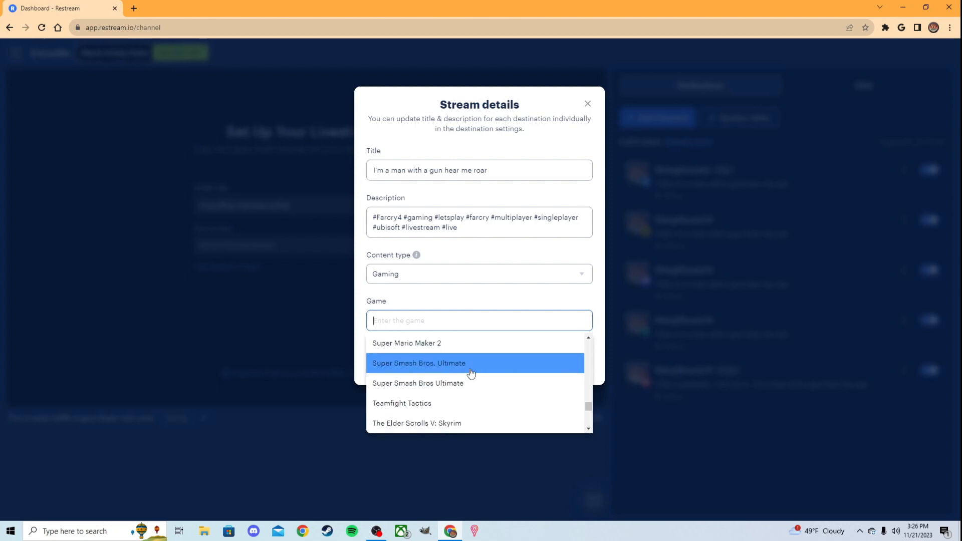
{"action": "scroll", "coordinate": [473, 376], "scroll_direction": "down", "scroll_amount": 2}
{"action": "scroll", "coordinate": [450, 388], "scroll_direction": "down", "scroll_amount": 3}
{"action": "scroll", "coordinate": [458, 401], "scroll_direction": "down", "scroll_amount": 3}
{"action": "scroll", "coordinate": [430, 344], "scroll_direction": "down", "scroll_amount": 1}
{"action": "scroll", "coordinate": [464, 376], "scroll_direction": "up", "scroll_amount": 2}
{"action": "scroll", "coordinate": [468, 379], "scroll_direction": "down", "scroll_amount": 2}
{"action": "scroll", "coordinate": [451, 403], "scroll_direction": "up", "scroll_amount": 3}
{"action": "scroll", "coordinate": [435, 398], "scroll_direction": "down", "scroll_amount": 1}
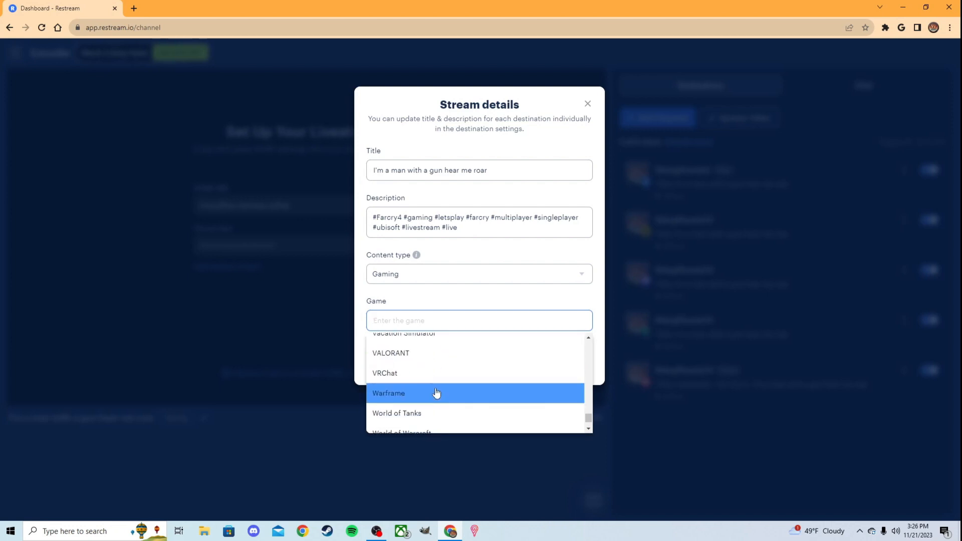
{"action": "scroll", "coordinate": [435, 396], "scroll_direction": "down", "scroll_amount": 1}
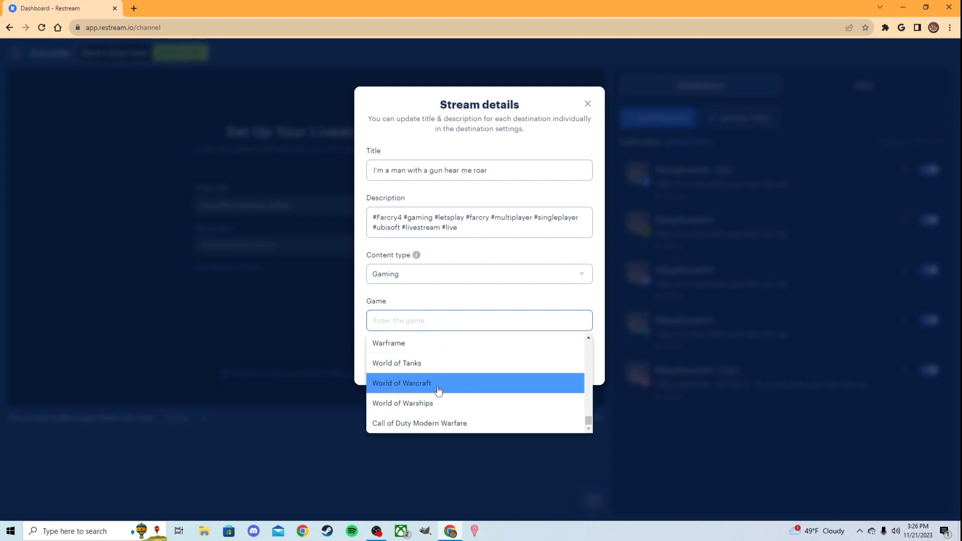
{"action": "scroll", "coordinate": [445, 395], "scroll_direction": "up", "scroll_amount": 8}
{"action": "scroll", "coordinate": [453, 396], "scroll_direction": "up", "scroll_amount": 10}
{"action": "scroll", "coordinate": [433, 359], "scroll_direction": "up", "scroll_amount": 2}
{"action": "scroll", "coordinate": [441, 364], "scroll_direction": "down", "scroll_amount": 2}
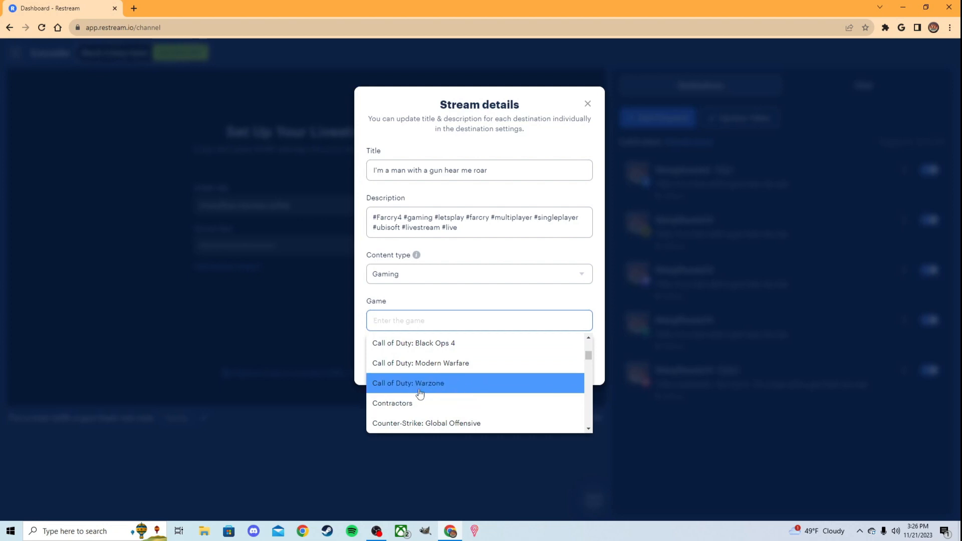
{"action": "scroll", "coordinate": [462, 394], "scroll_direction": "up", "scroll_amount": 3}
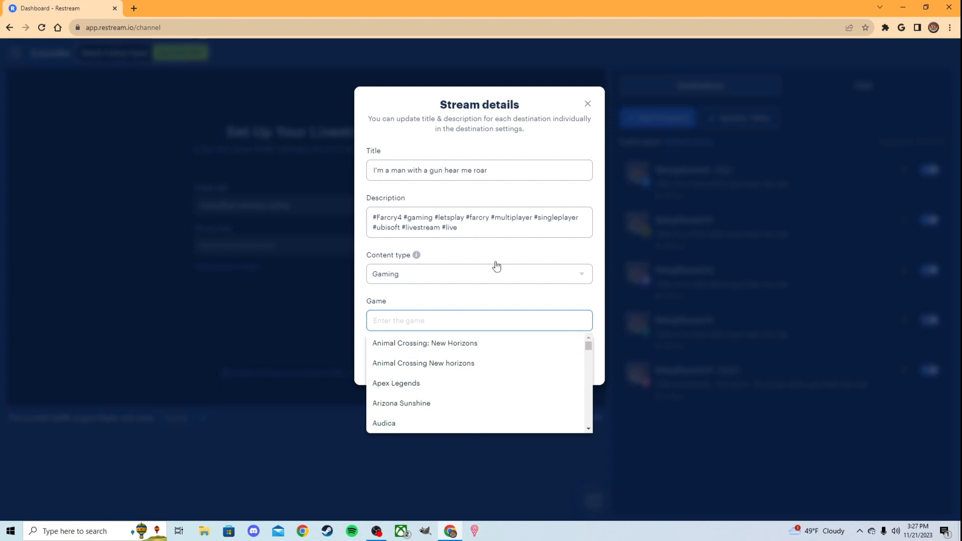
{"action": "left_click", "coordinate": [587, 104]}
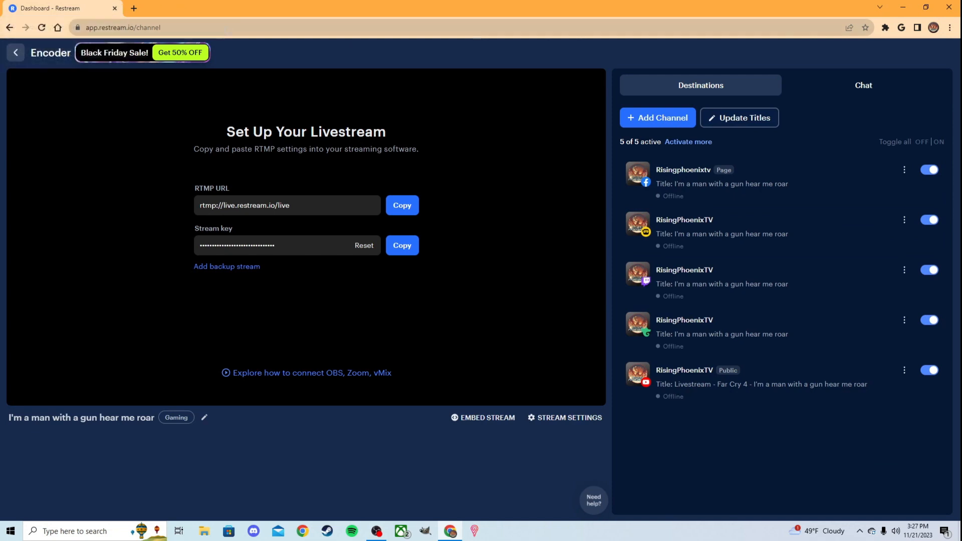
Close the Restream page and, in OBS, examine the Twitch activity feed and the Twitch quick actions docks.
{"action": "left_click", "coordinate": [114, 9]}
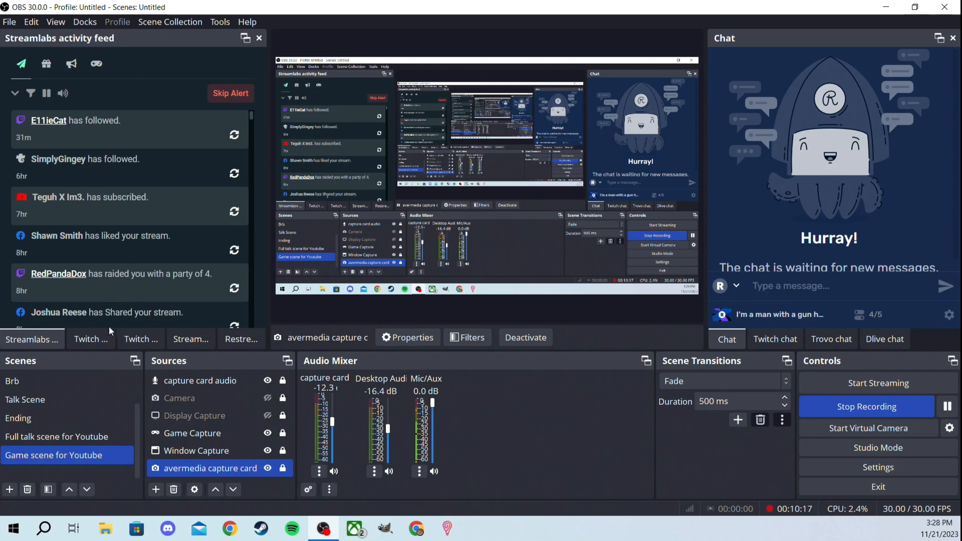
{"action": "left_click", "coordinate": [94, 341]}
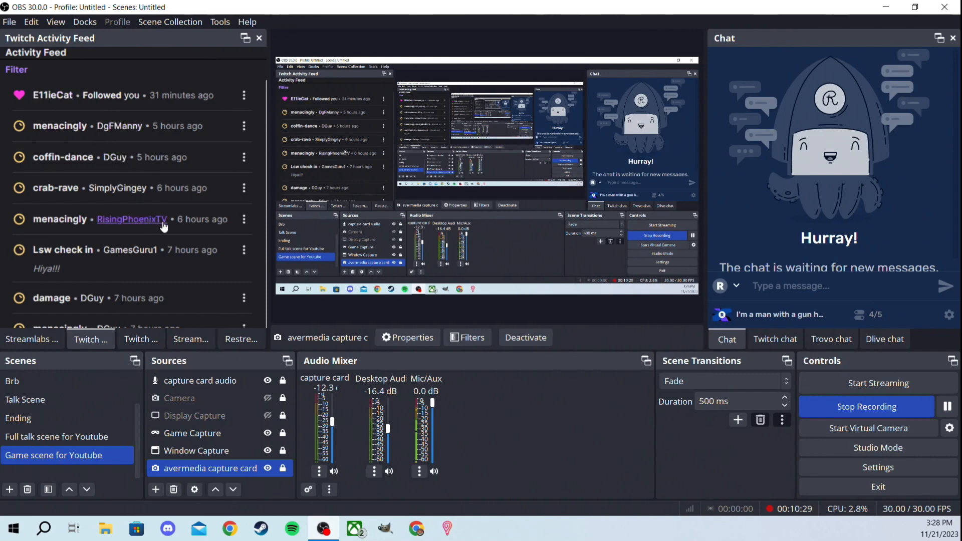
{"action": "left_click", "coordinate": [148, 341]}
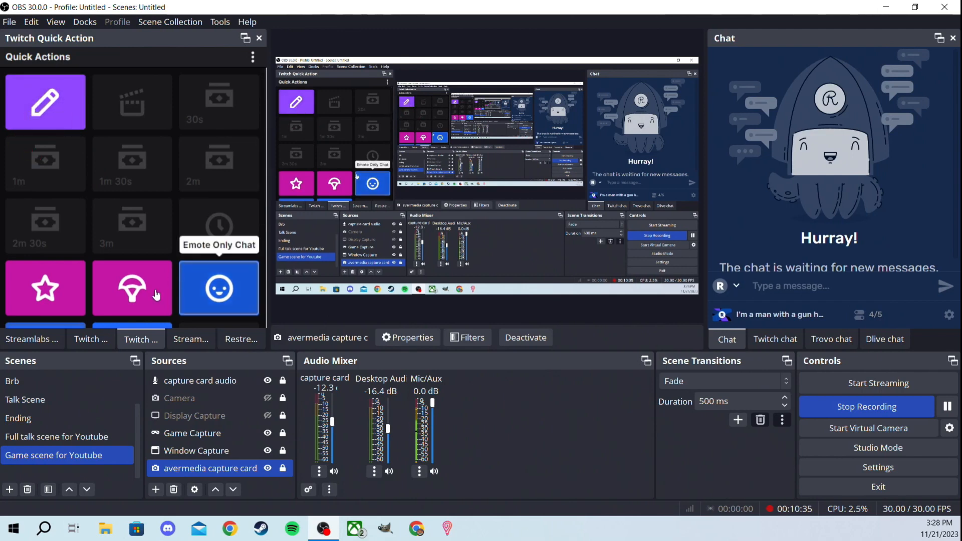
Show the Stream Information dock, turn on Gaming content, and browse the games offered for the stream.
{"action": "left_click", "coordinate": [187, 344]}
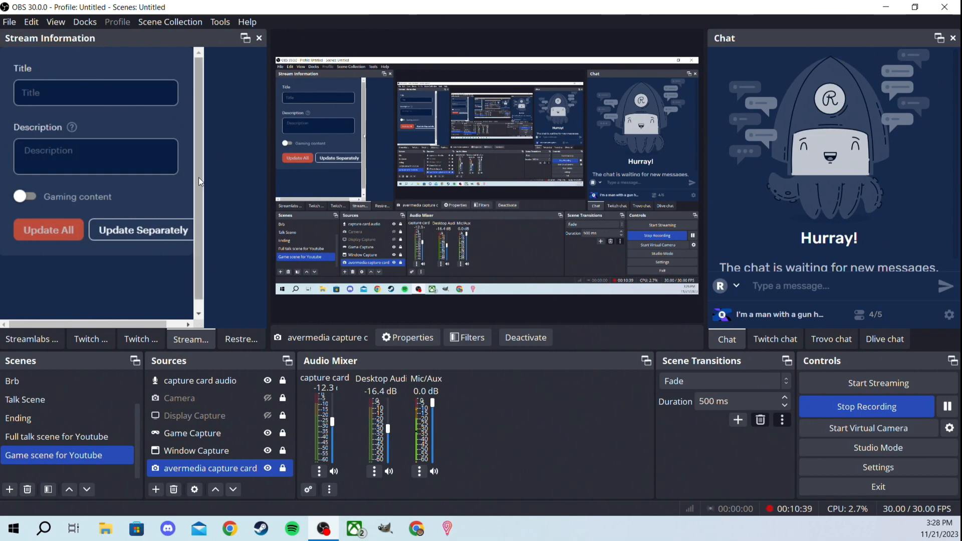
{"action": "left_click", "coordinate": [80, 98]}
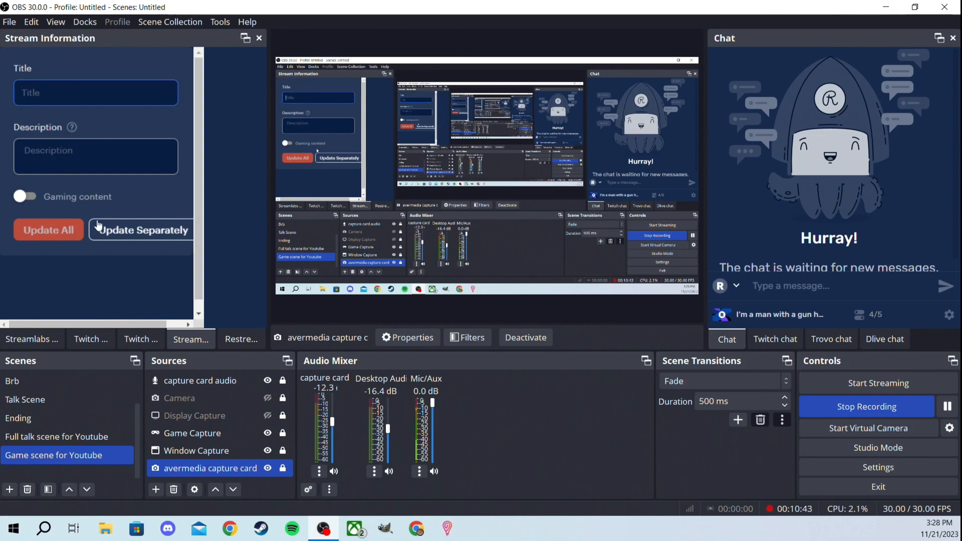
{"action": "left_click", "coordinate": [25, 198]}
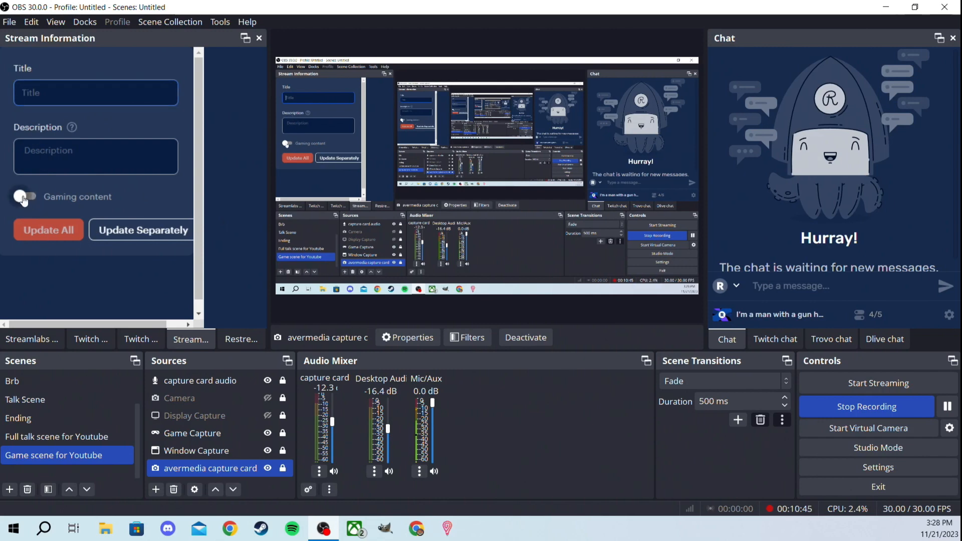
{"action": "left_click", "coordinate": [47, 243]}
{"action": "scroll", "coordinate": [55, 227], "scroll_direction": "down", "scroll_amount": 10}
{"action": "scroll", "coordinate": [55, 227], "scroll_direction": "down", "scroll_amount": 6}
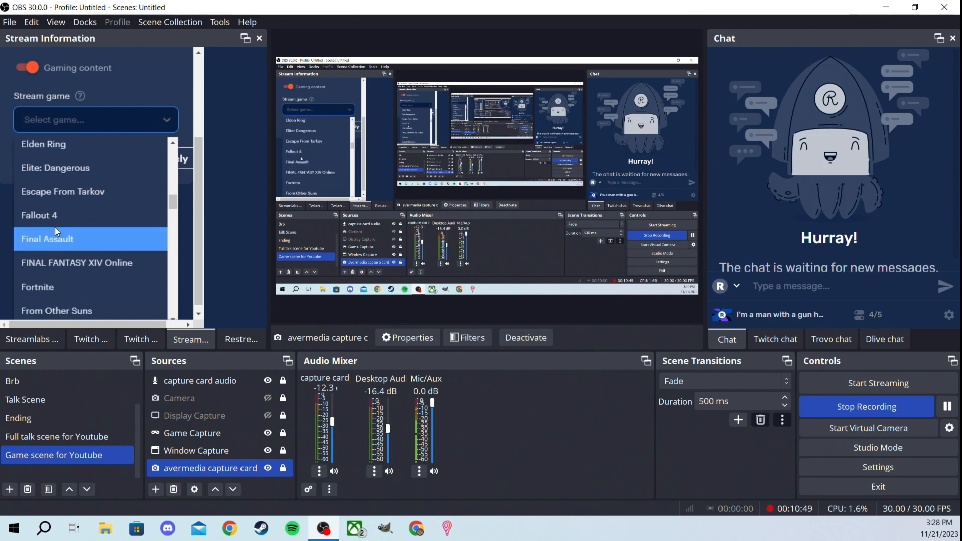
{"action": "scroll", "coordinate": [55, 227], "scroll_direction": "down", "scroll_amount": 8}
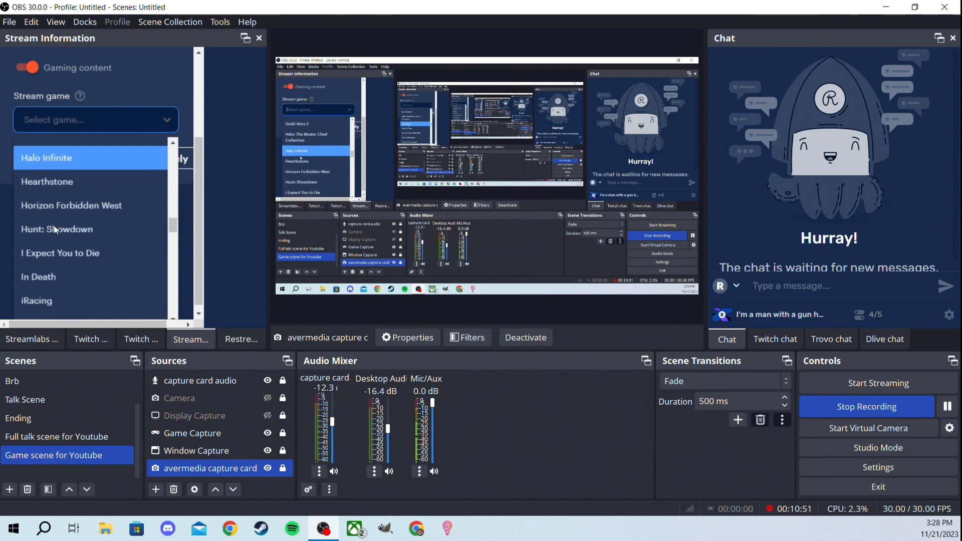
{"action": "scroll", "coordinate": [60, 274], "scroll_direction": "down", "scroll_amount": 3}
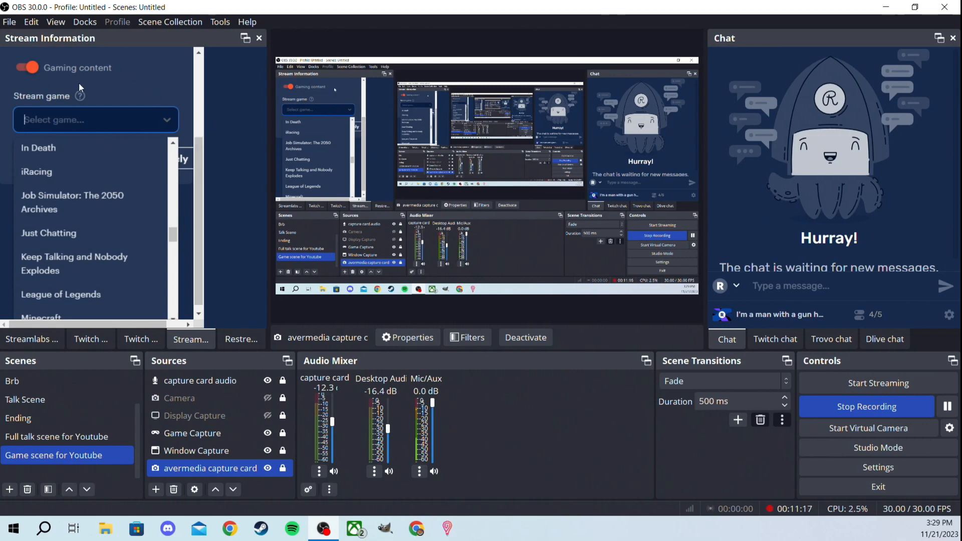
{"action": "scroll", "coordinate": [86, 194], "scroll_direction": "down", "scroll_amount": 10}
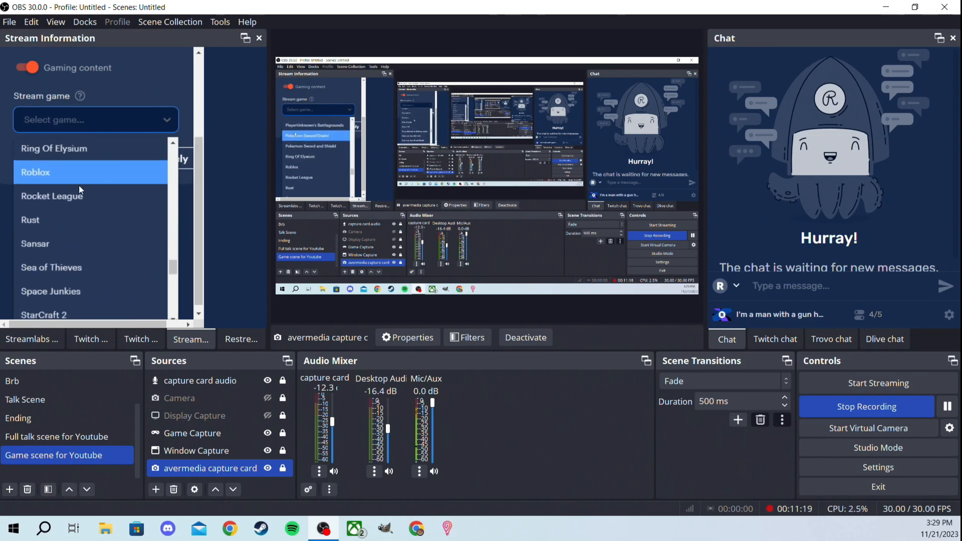
{"action": "scroll", "coordinate": [71, 192], "scroll_direction": "down", "scroll_amount": 3}
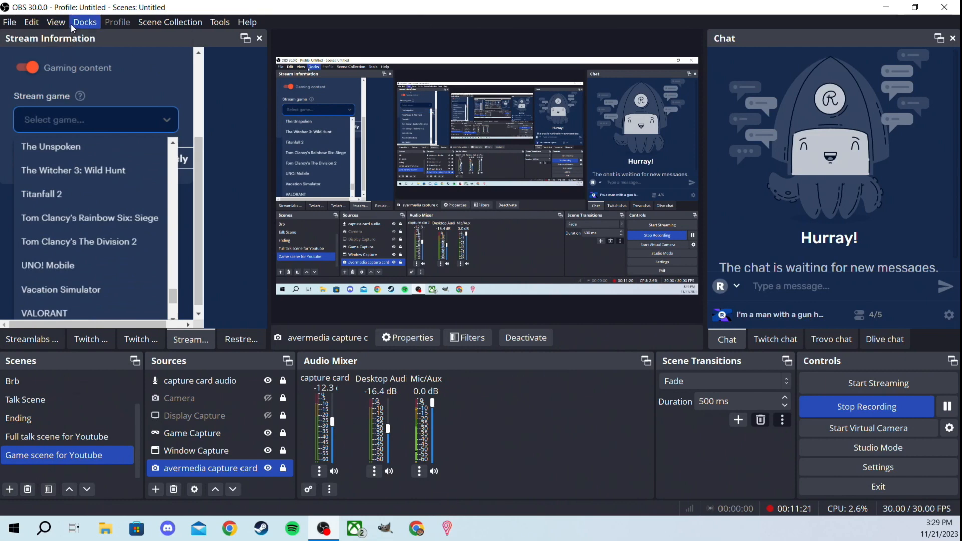
Examine the list of available docks, including Chat, Stream Information and Restream Channels, and close it again.
{"action": "left_click", "coordinate": [71, 23]}
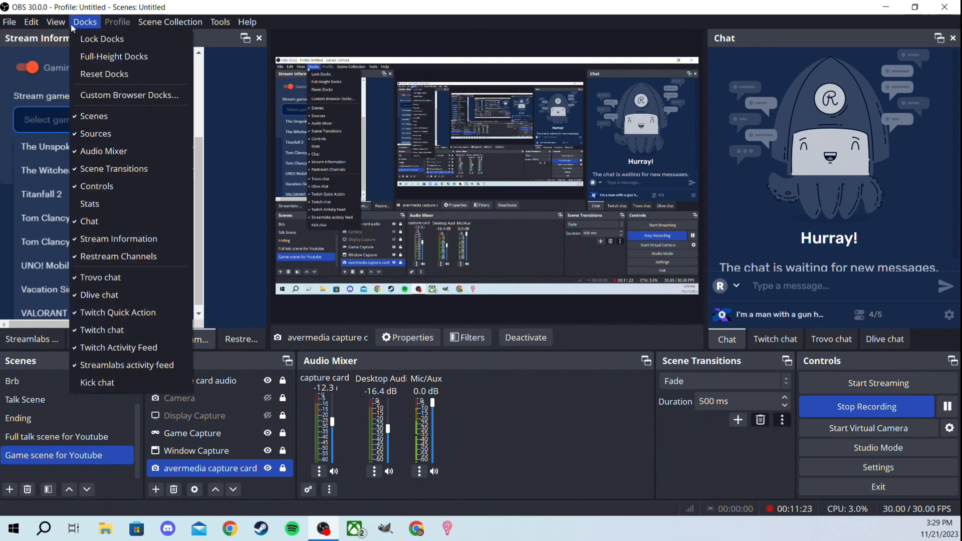
{"action": "left_click", "coordinate": [71, 23]}
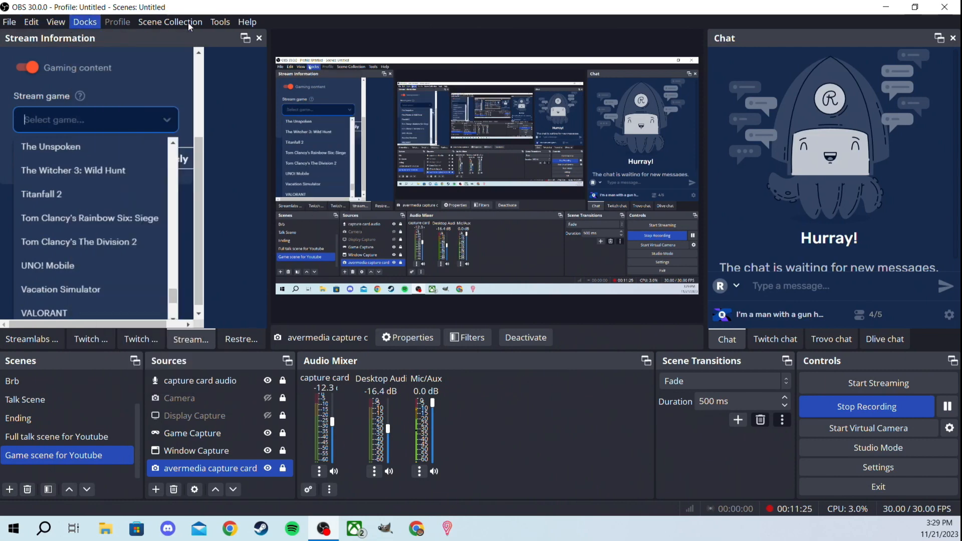
{"action": "left_click", "coordinate": [64, 25]}
{"action": "left_click", "coordinate": [66, 25]}
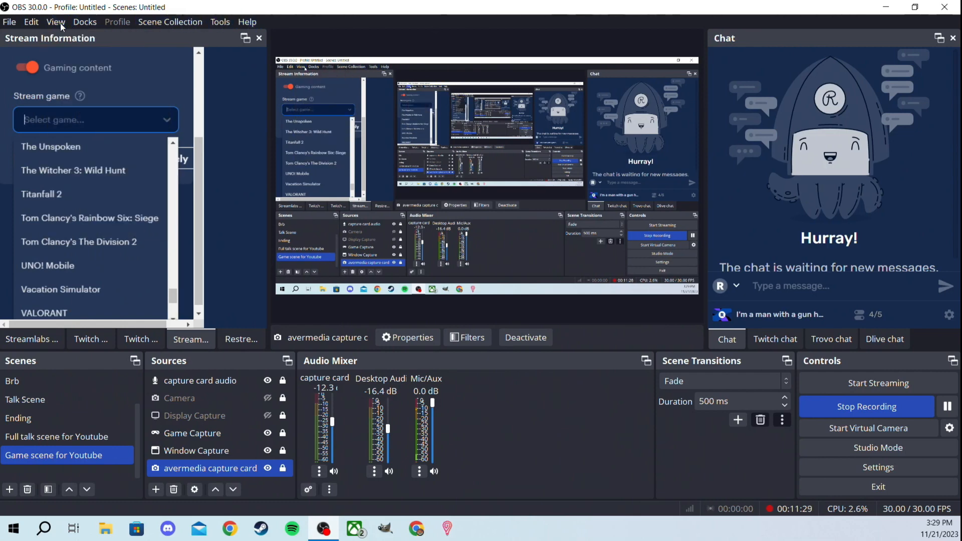
{"action": "left_click", "coordinate": [40, 25]}
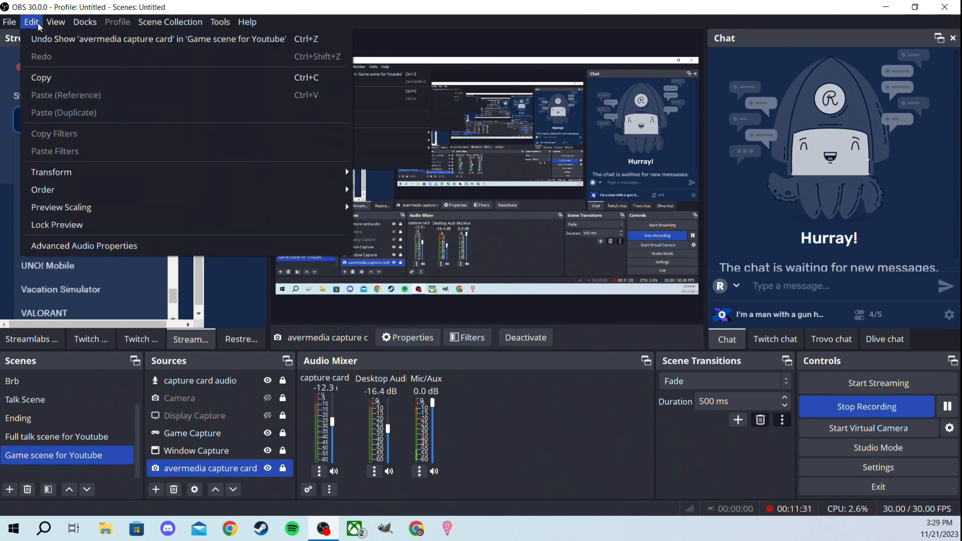
{"action": "left_click", "coordinate": [39, 23]}
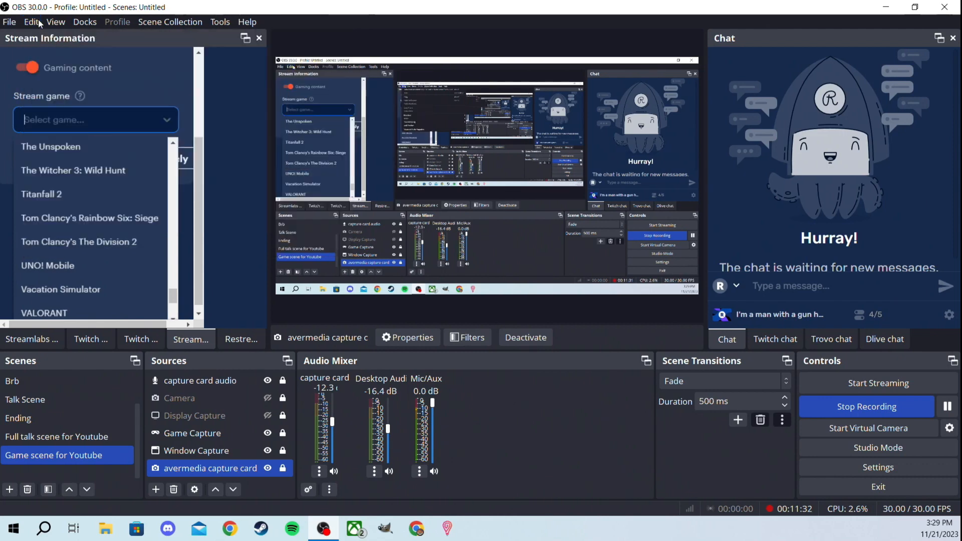
{"action": "left_click", "coordinate": [73, 25]}
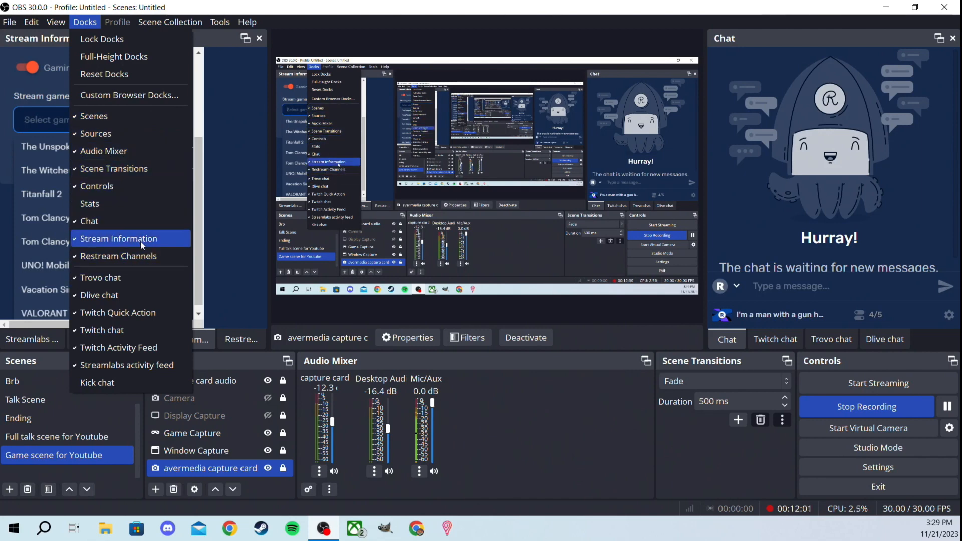
{"action": "left_click", "coordinate": [261, 215]}
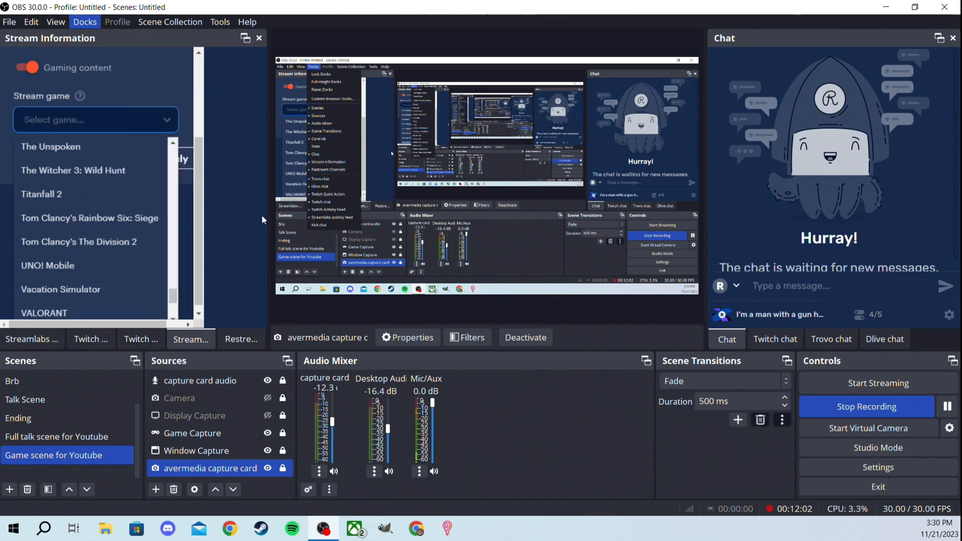
Show the Restream Channels dock and look through the connected channels and their on/off switches.
{"action": "left_click", "coordinate": [236, 340]}
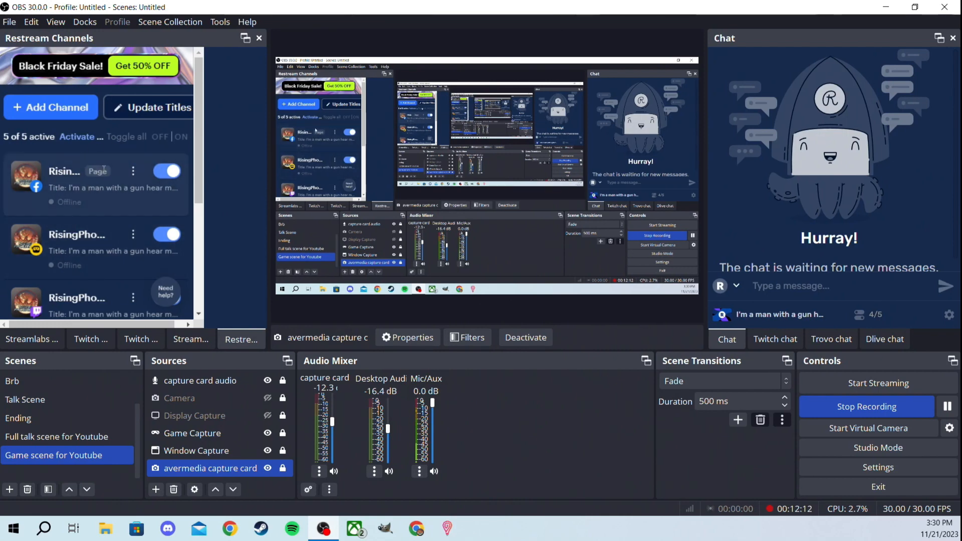
{"action": "scroll", "coordinate": [70, 198], "scroll_direction": "down", "scroll_amount": 2}
{"action": "scroll", "coordinate": [78, 199], "scroll_direction": "down", "scroll_amount": 1}
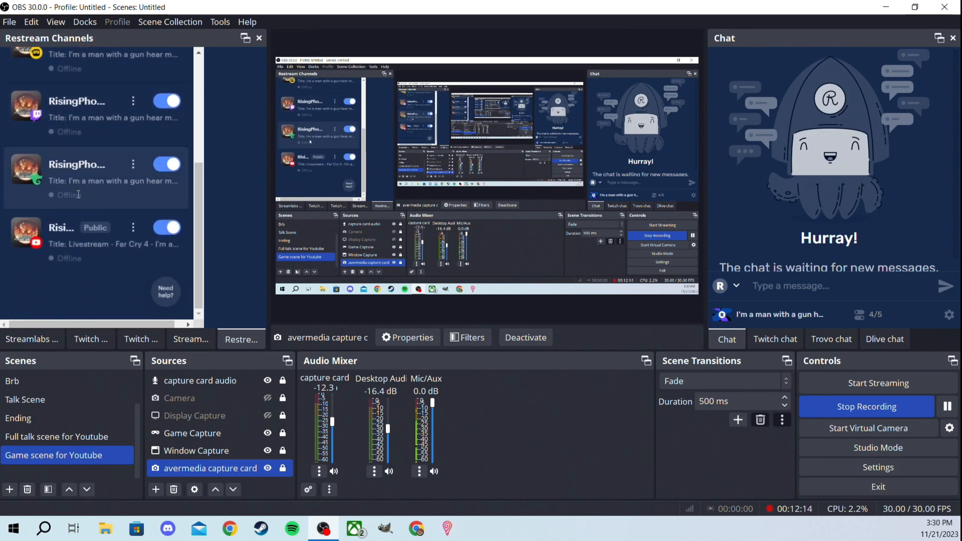
{"action": "scroll", "coordinate": [43, 206], "scroll_direction": "up", "scroll_amount": 5}
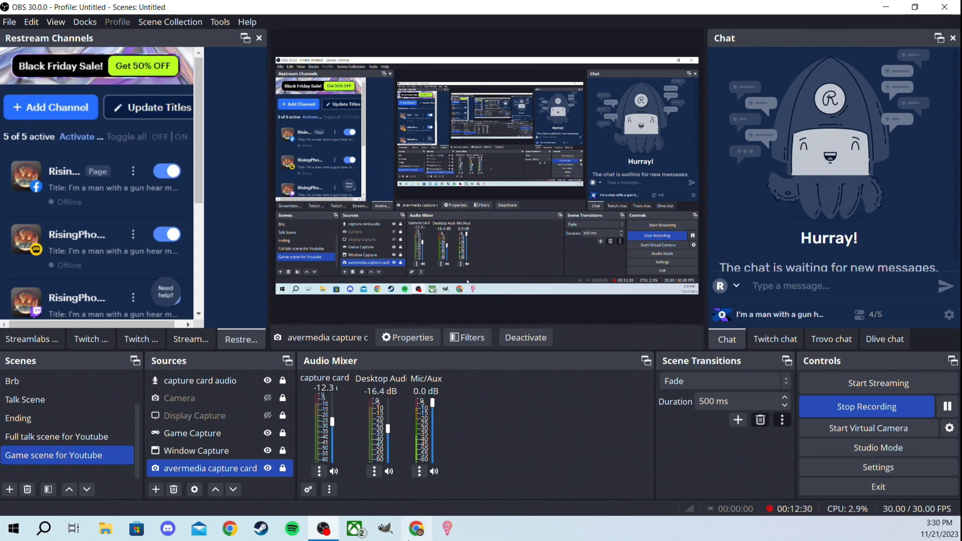
Try to switch the captured display in the properties of the Display Capture source.
{"action": "left_click", "coordinate": [230, 421], "text": "ctrl"}
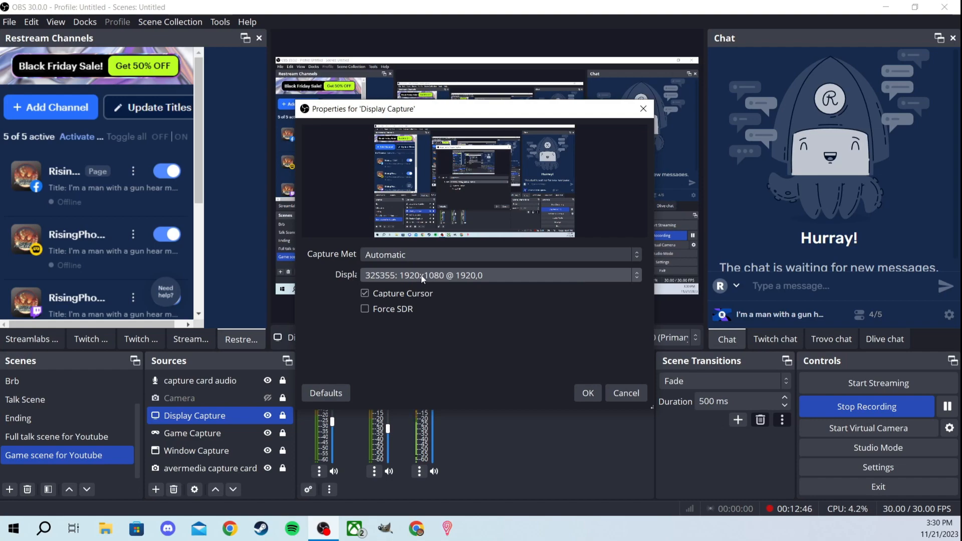
{"action": "left_click", "coordinate": [423, 277]}
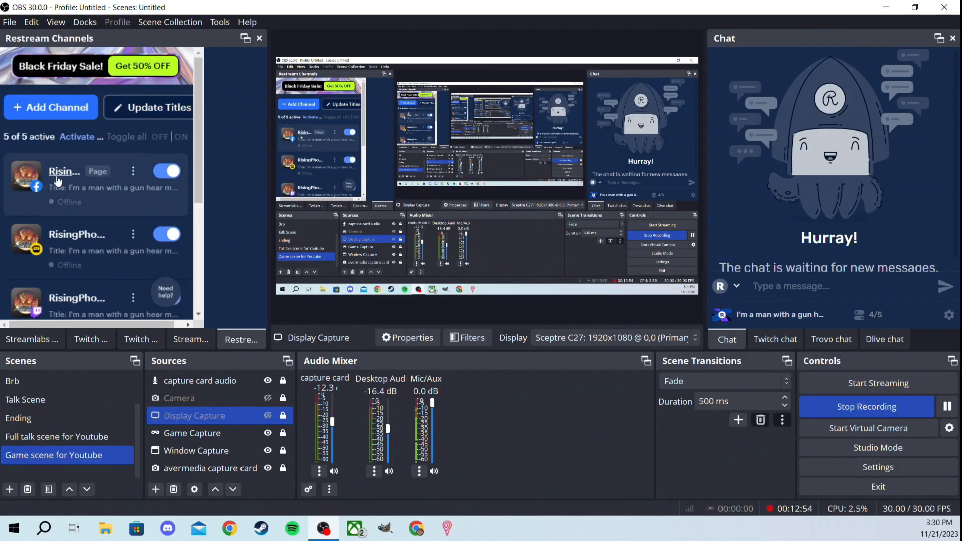
Show the shared stream details form for updating titles in the Restream Channels dock, close it, and look through the connected channels.
{"action": "left_click", "coordinate": [150, 108]}
{"action": "scroll", "coordinate": [103, 159], "scroll_direction": "down", "scroll_amount": 3}
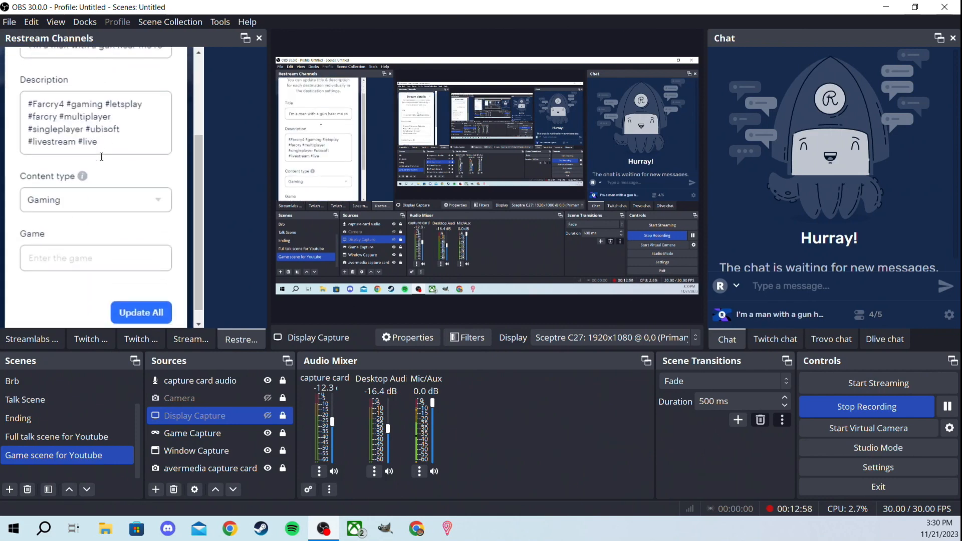
{"action": "scroll", "coordinate": [89, 180], "scroll_direction": "up", "scroll_amount": 3}
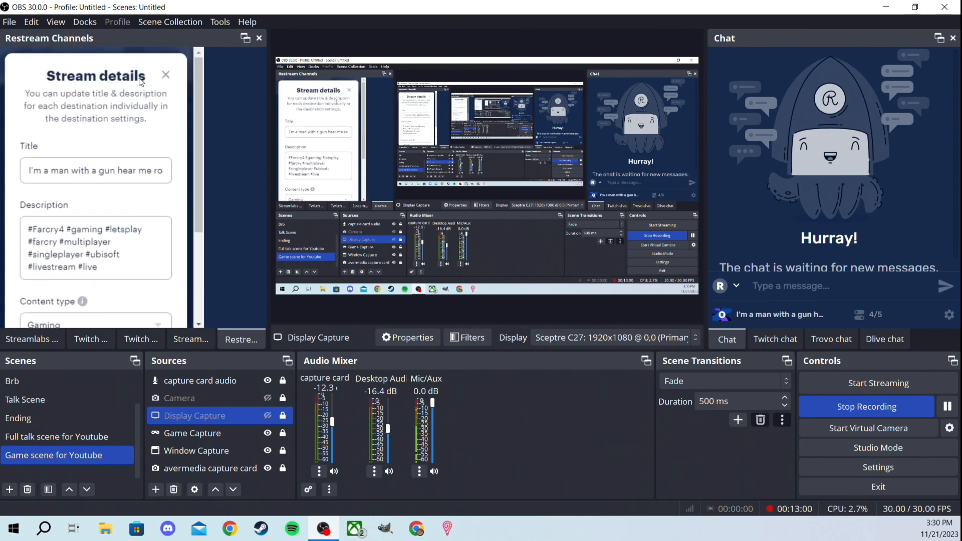
{"action": "left_click", "coordinate": [165, 75]}
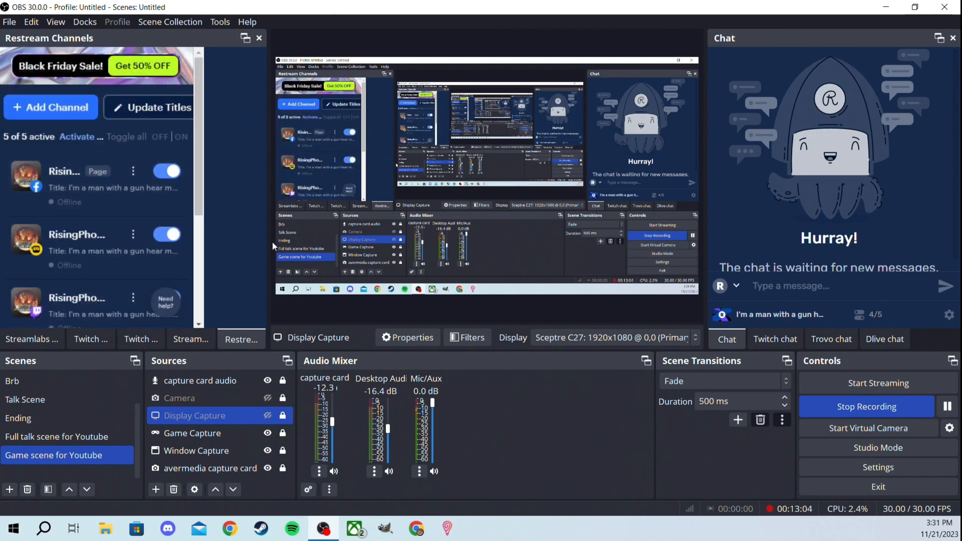
{"action": "scroll", "coordinate": [38, 170], "scroll_direction": "down", "scroll_amount": 4}
{"action": "scroll", "coordinate": [67, 95], "scroll_direction": "up", "scroll_amount": 2}
{"action": "scroll", "coordinate": [89, 182], "scroll_direction": "down", "scroll_amount": 1}
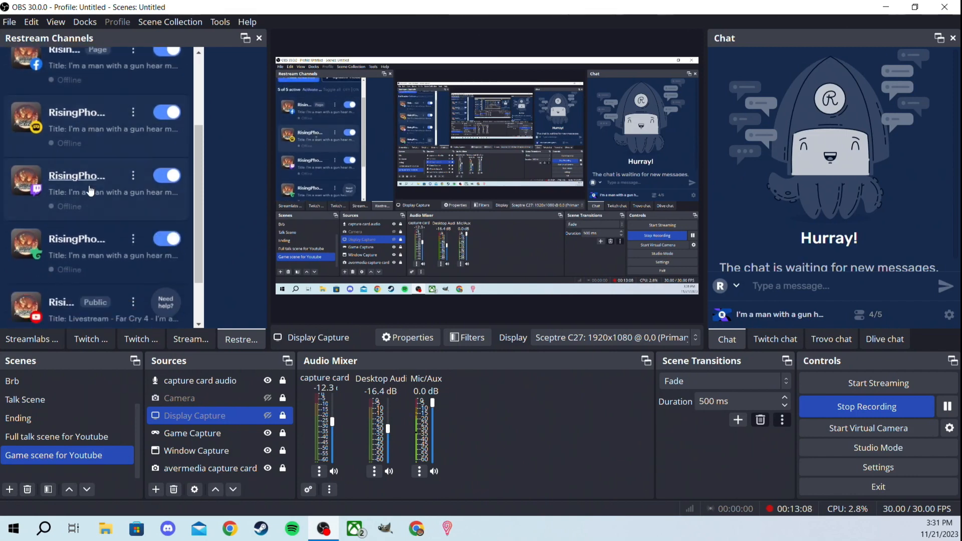
{"action": "scroll", "coordinate": [84, 249], "scroll_direction": "down", "scroll_amount": 1}
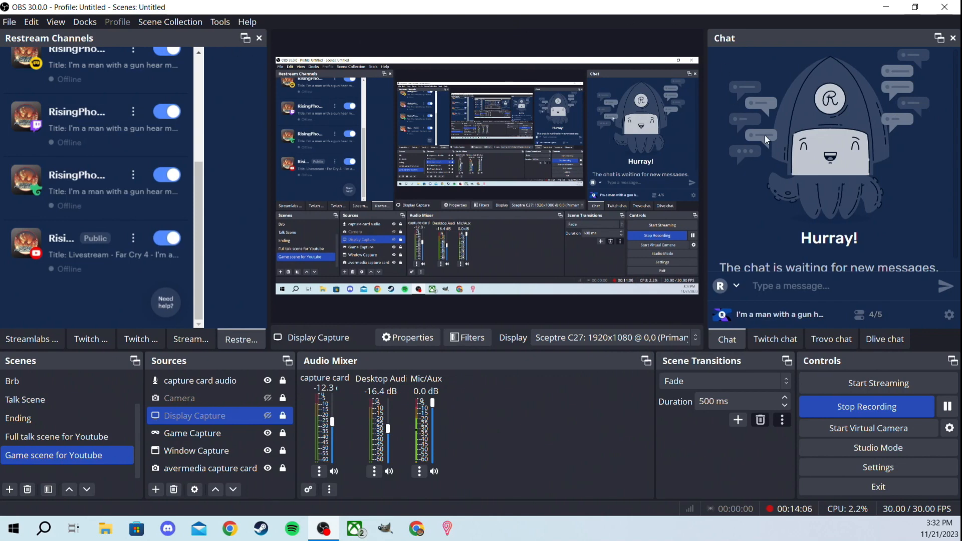
Show the separate Twitch, Trovo and Dlive chat docks one after another, dismissing the follower pop-up in the Dlive chat.
{"action": "left_click", "coordinate": [787, 339]}
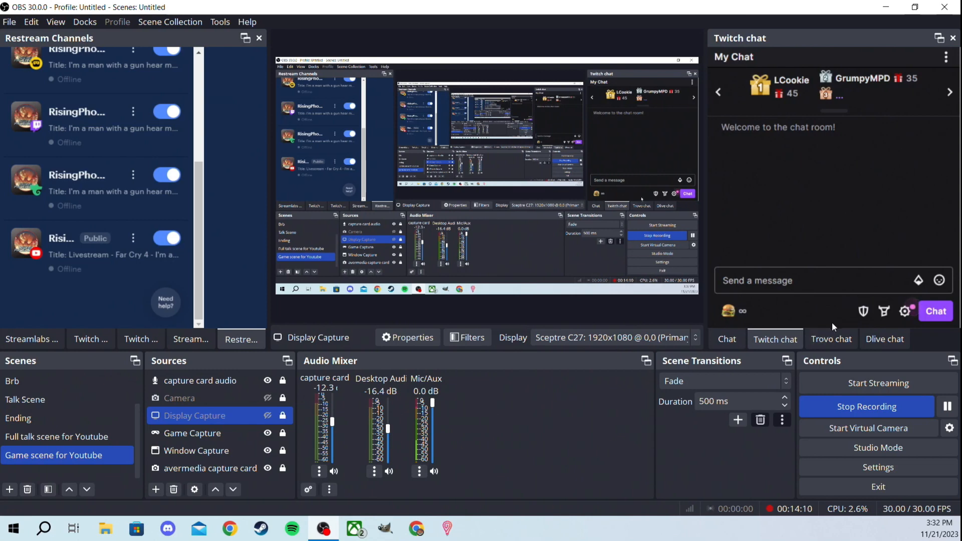
{"action": "left_click", "coordinate": [828, 341]}
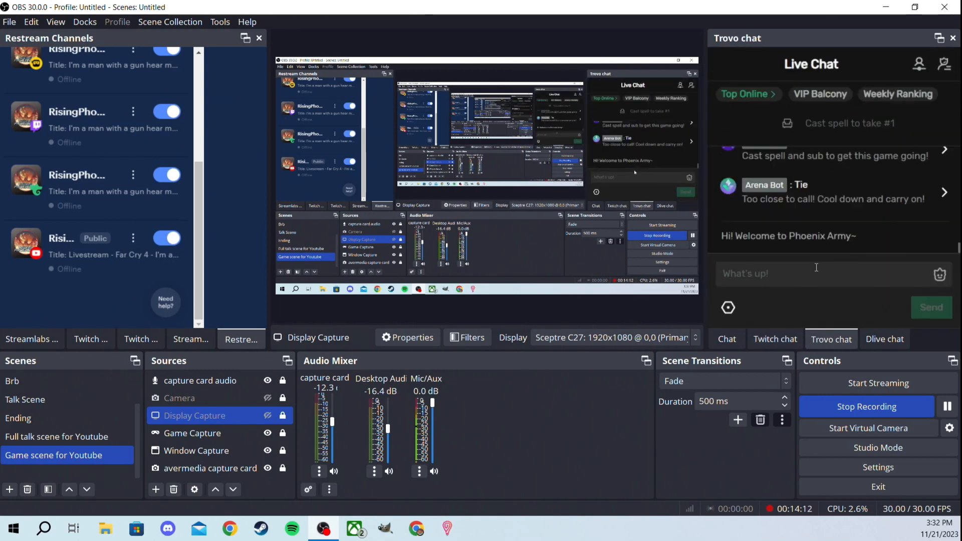
{"action": "left_click", "coordinate": [875, 337]}
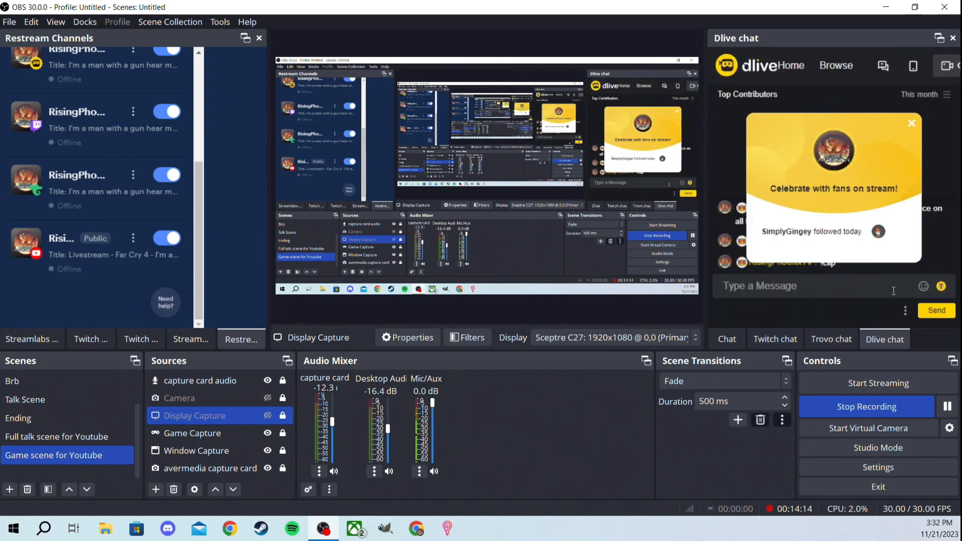
{"action": "left_click", "coordinate": [911, 124]}
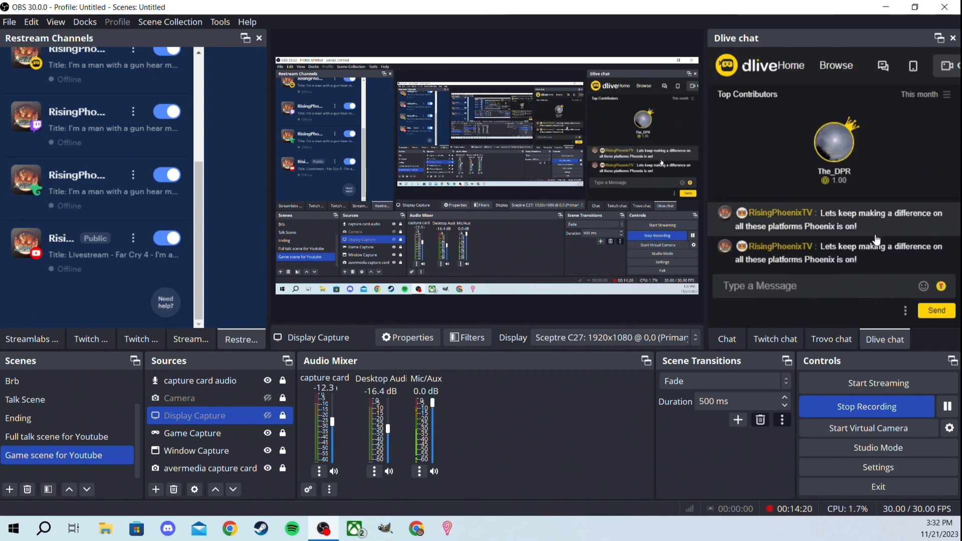
{"action": "left_click", "coordinate": [836, 330]}
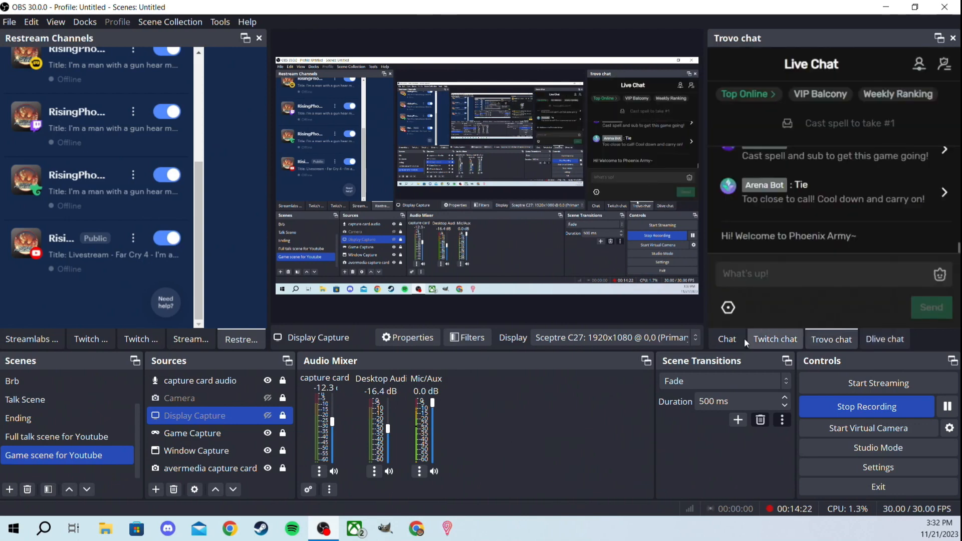
{"action": "left_click", "coordinate": [762, 341]}
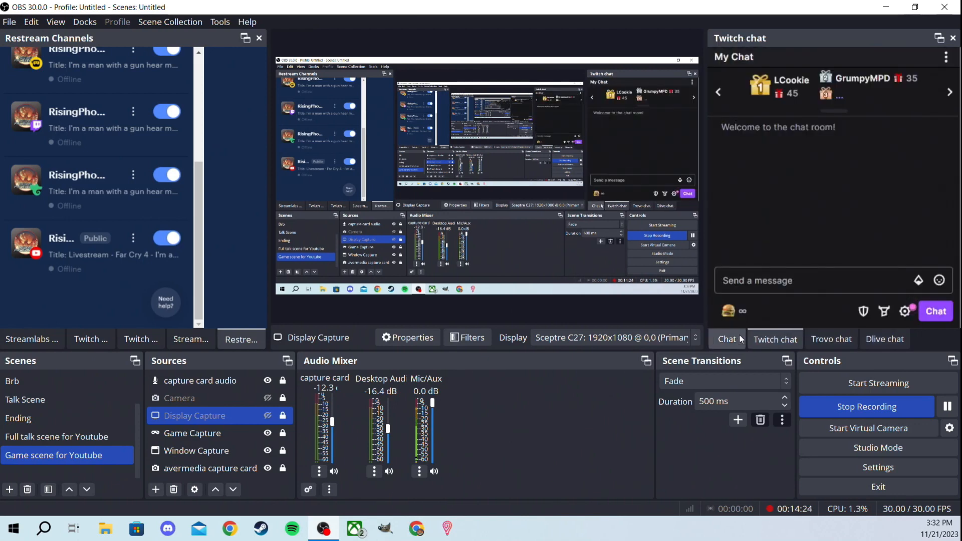
Return to the combined Restream Chat dock and show the list of accounts a message can be sent from.
{"action": "left_click", "coordinate": [741, 337]}
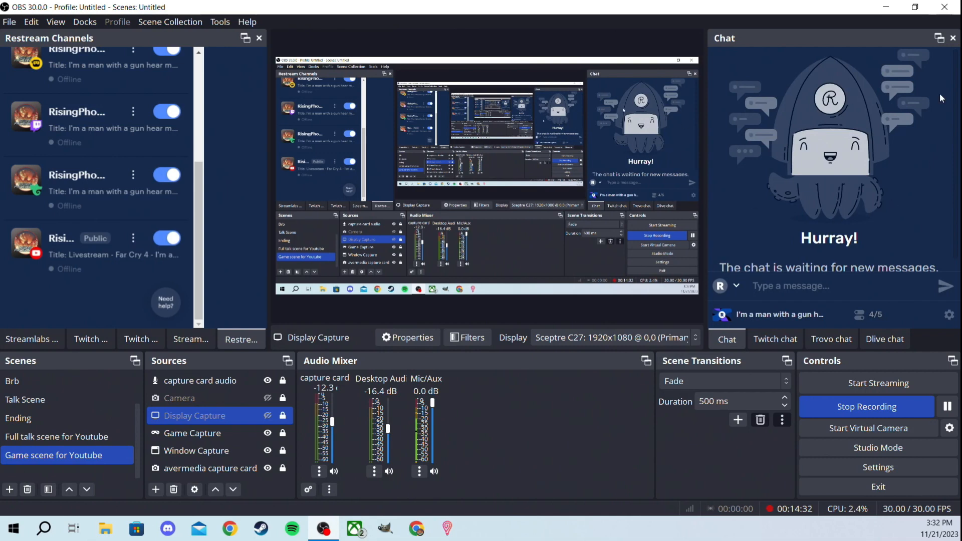
{"action": "left_click", "coordinate": [740, 287]}
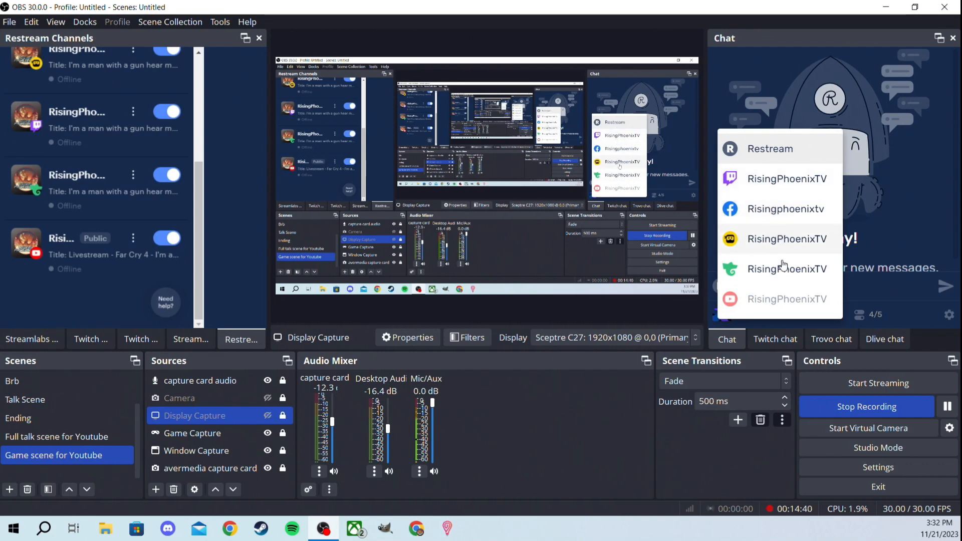
{"action": "left_click", "coordinate": [873, 283]}
Start adding a channel in the Restream Channels dock and browse the supported platforms, from Kick and Facebook down to Steam.
{"action": "scroll", "coordinate": [136, 269], "scroll_direction": "up", "scroll_amount": 2}
{"action": "scroll", "coordinate": [112, 262], "scroll_direction": "up", "scroll_amount": 5}
{"action": "left_click", "coordinate": [59, 110]}
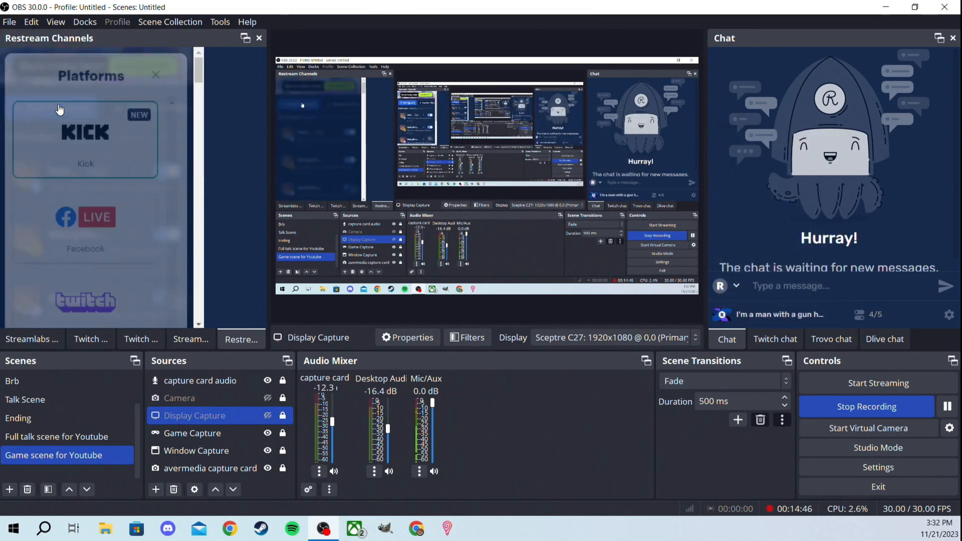
{"action": "scroll", "coordinate": [84, 204], "scroll_direction": "down", "scroll_amount": 2}
{"action": "scroll", "coordinate": [84, 204], "scroll_direction": "down", "scroll_amount": 4}
{"action": "scroll", "coordinate": [83, 209], "scroll_direction": "down", "scroll_amount": 5}
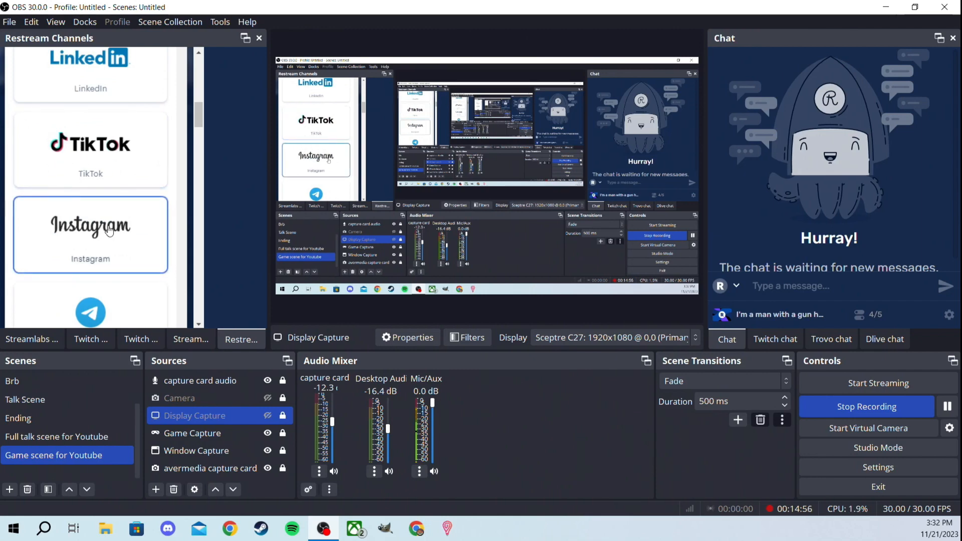
{"action": "scroll", "coordinate": [104, 222], "scroll_direction": "down", "scroll_amount": 1}
{"action": "scroll", "coordinate": [104, 222], "scroll_direction": "down", "scroll_amount": 3}
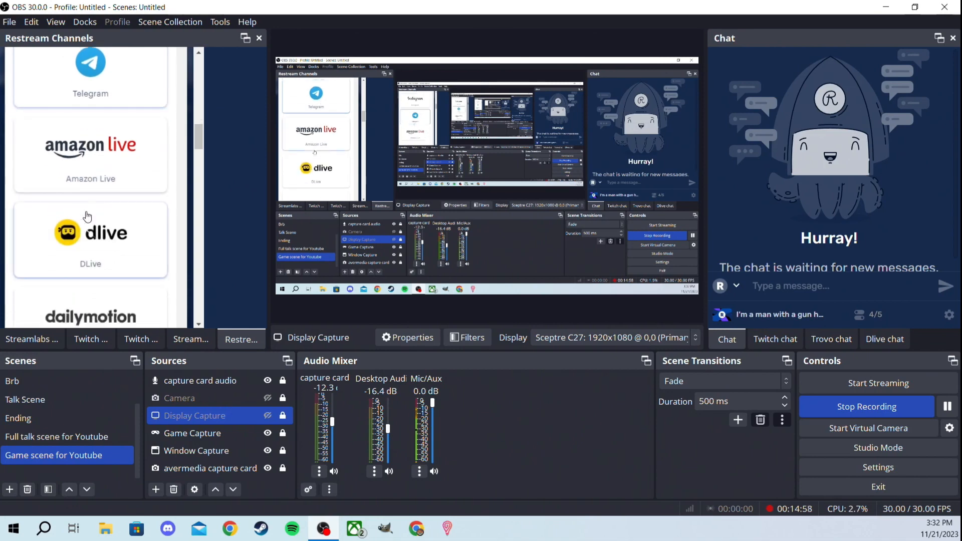
{"action": "scroll", "coordinate": [90, 229], "scroll_direction": "down", "scroll_amount": 4}
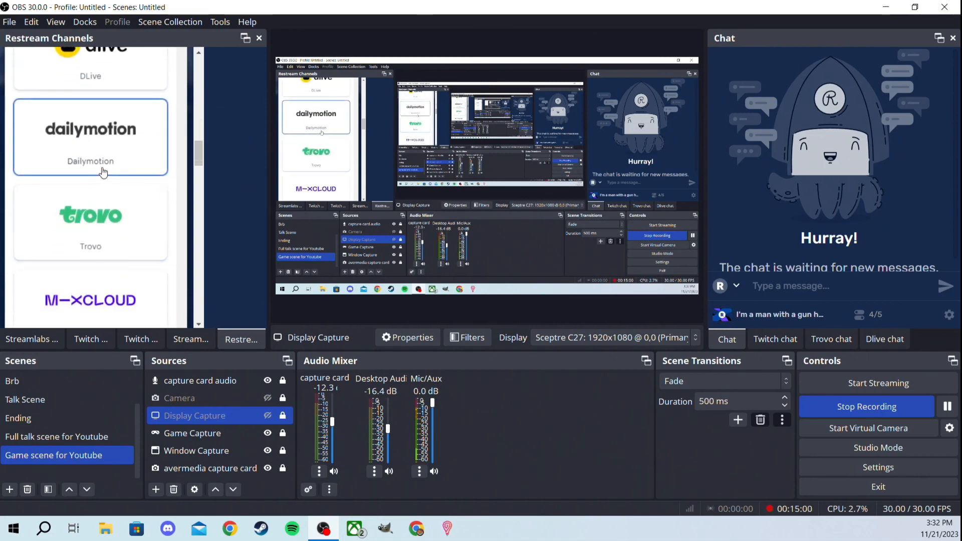
{"action": "scroll", "coordinate": [103, 171], "scroll_direction": "down", "scroll_amount": 2}
{"action": "scroll", "coordinate": [93, 188], "scroll_direction": "up", "scroll_amount": 2}
{"action": "scroll", "coordinate": [93, 187], "scroll_direction": "up", "scroll_amount": 1}
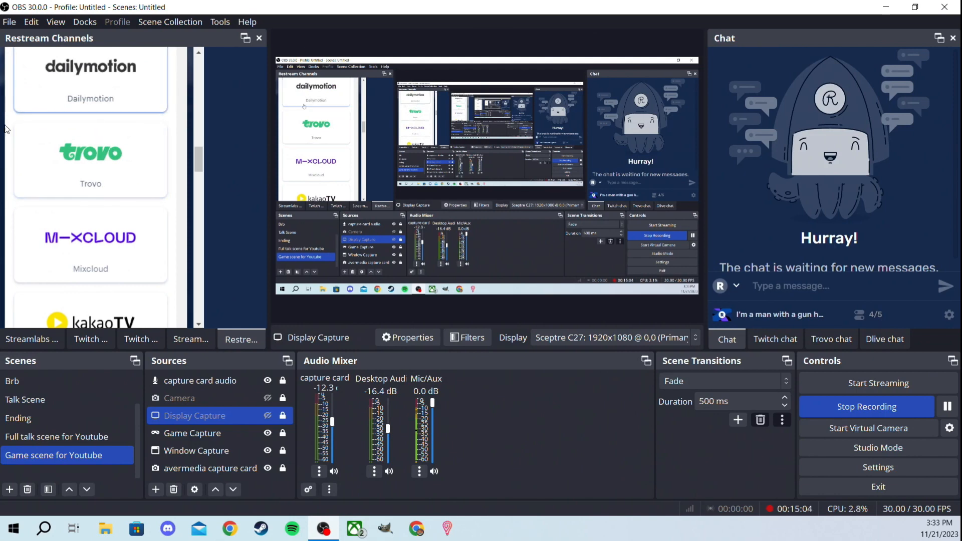
{"action": "scroll", "coordinate": [55, 132], "scroll_direction": "down", "scroll_amount": 2}
{"action": "scroll", "coordinate": [63, 187], "scroll_direction": "down", "scroll_amount": 2}
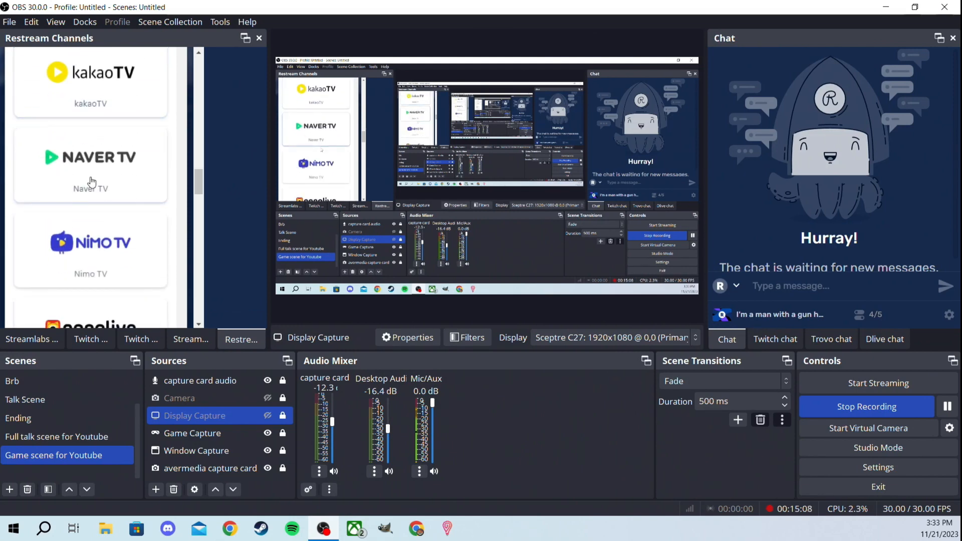
{"action": "scroll", "coordinate": [95, 190], "scroll_direction": "down", "scroll_amount": 2}
{"action": "scroll", "coordinate": [98, 193], "scroll_direction": "down", "scroll_amount": 2}
{"action": "scroll", "coordinate": [98, 192], "scroll_direction": "down", "scroll_amount": 8}
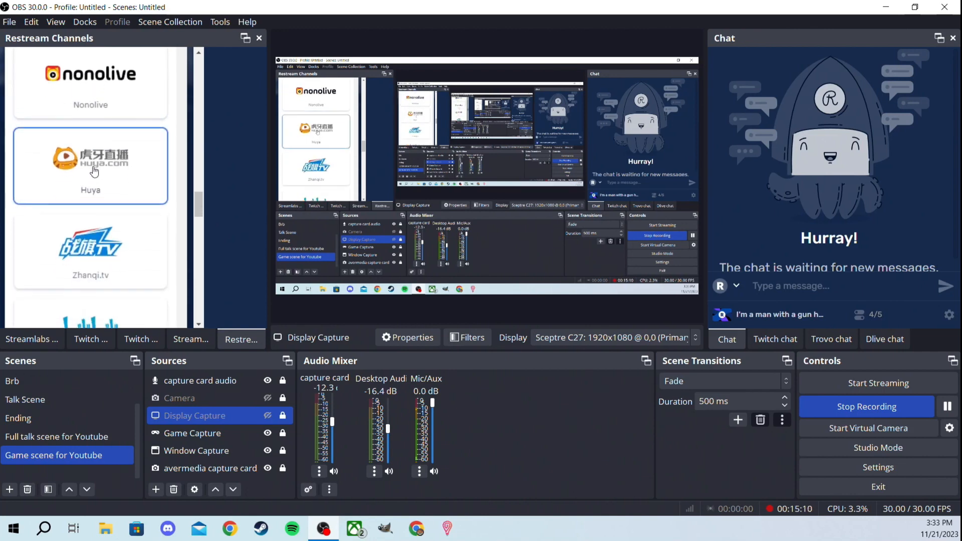
{"action": "scroll", "coordinate": [87, 182], "scroll_direction": "down", "scroll_amount": 8}
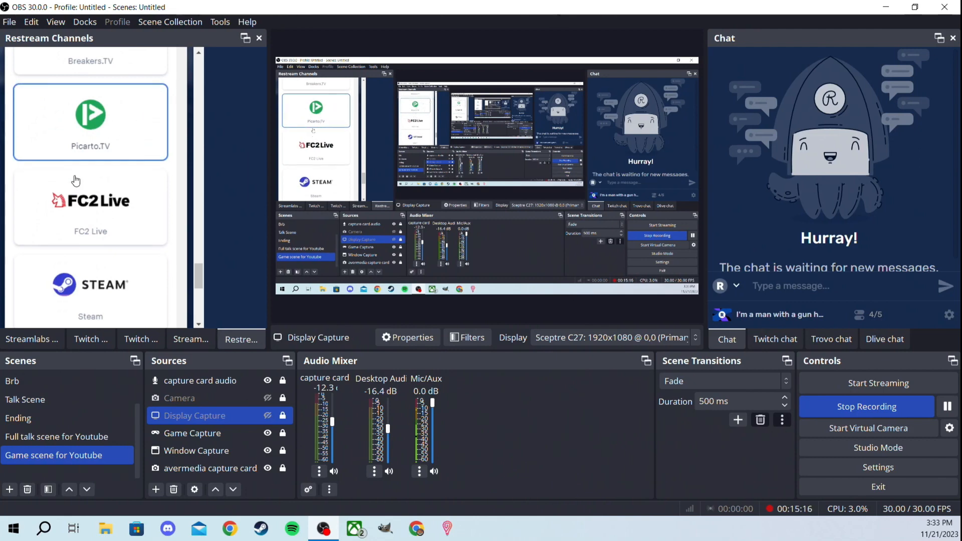
Show the Custom RTMP channel form with its URL and stream key fields, and close it without adding a channel.
{"action": "scroll", "coordinate": [76, 148], "scroll_direction": "down", "scroll_amount": 4}
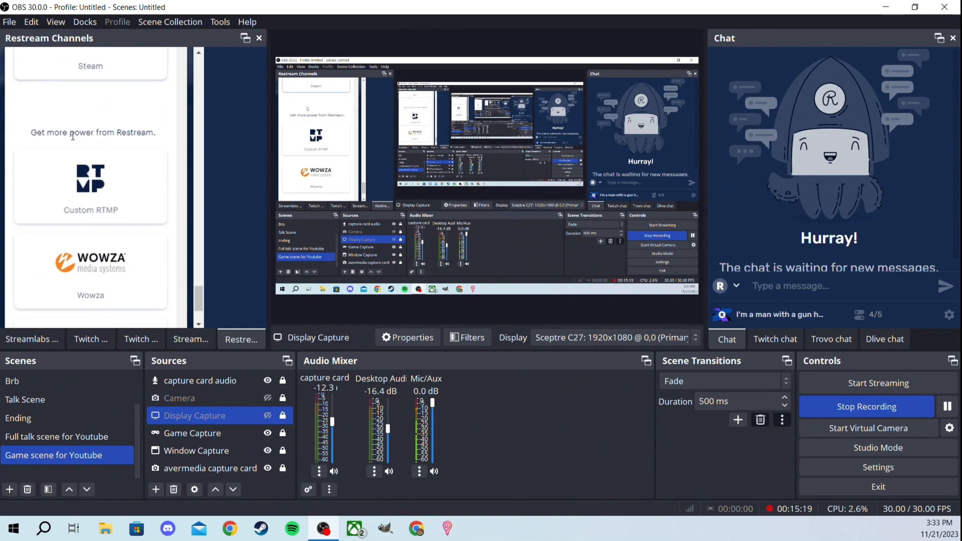
{"action": "left_click", "coordinate": [91, 278]}
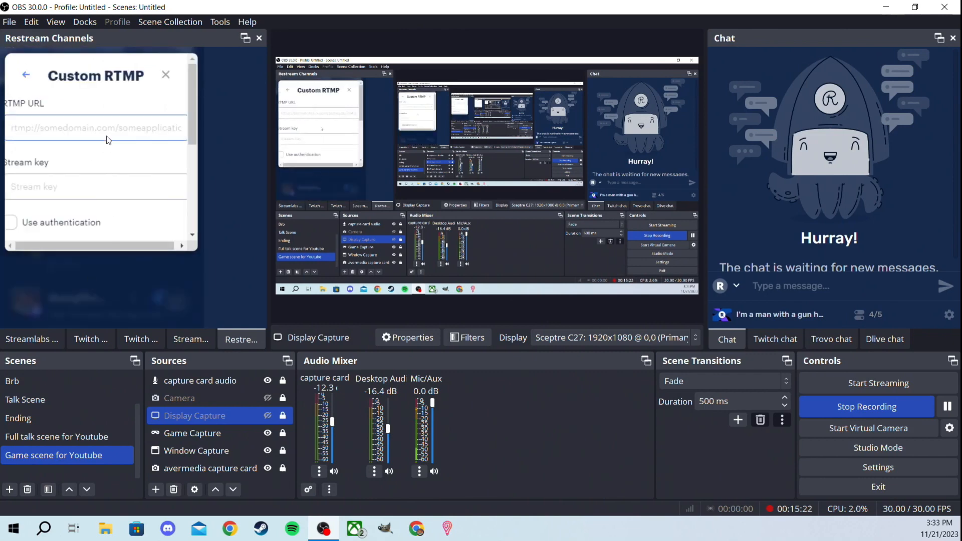
{"action": "left_click", "coordinate": [165, 77]}
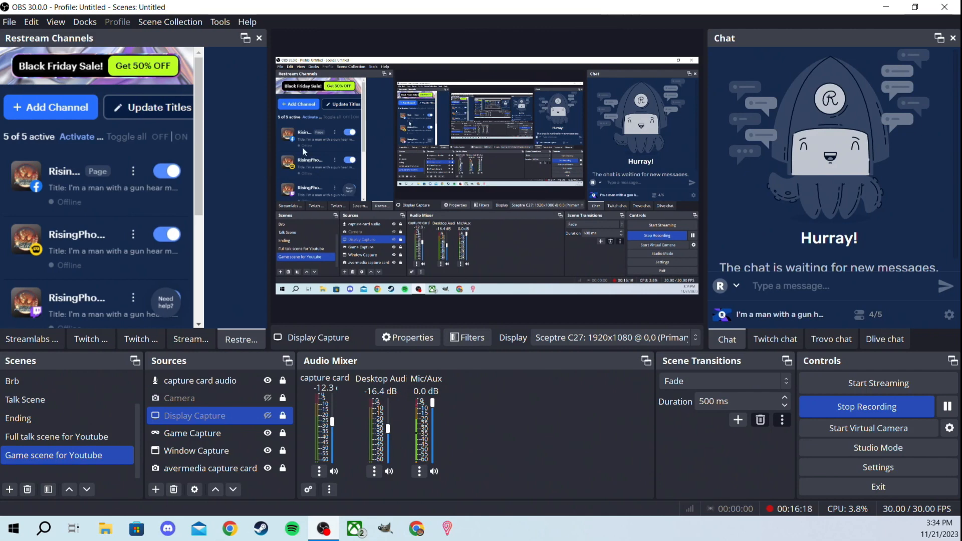
Switch to the scene "Full talk scene for Youtube".
{"action": "left_click", "coordinate": [50, 440]}
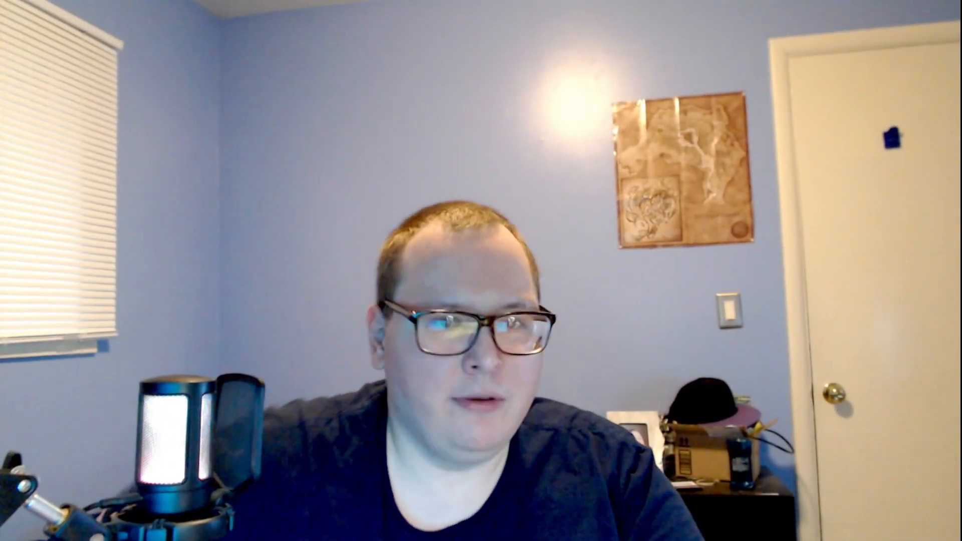